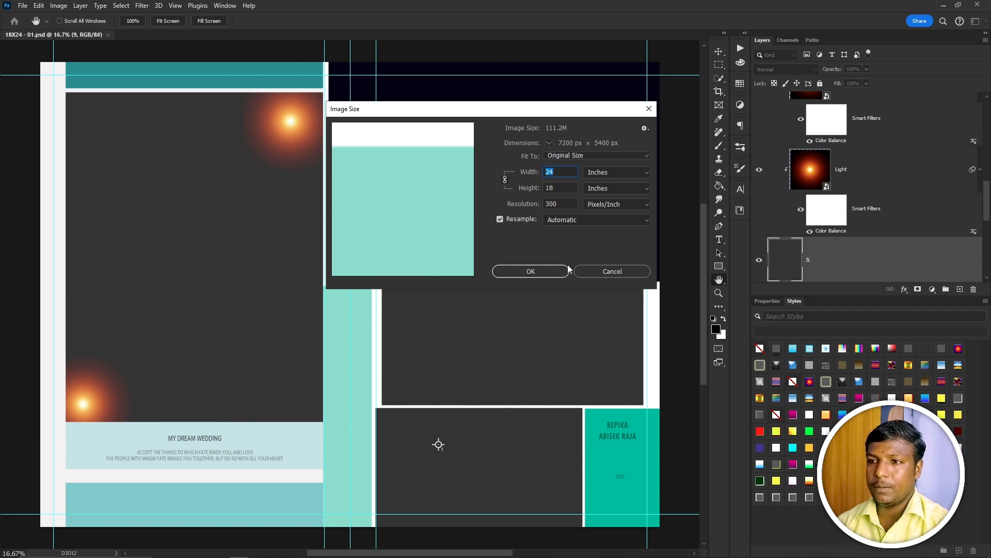
Cancel the image size settings, close the 18X24 - 01 document, and switch to File Explorer.
click(619, 272)
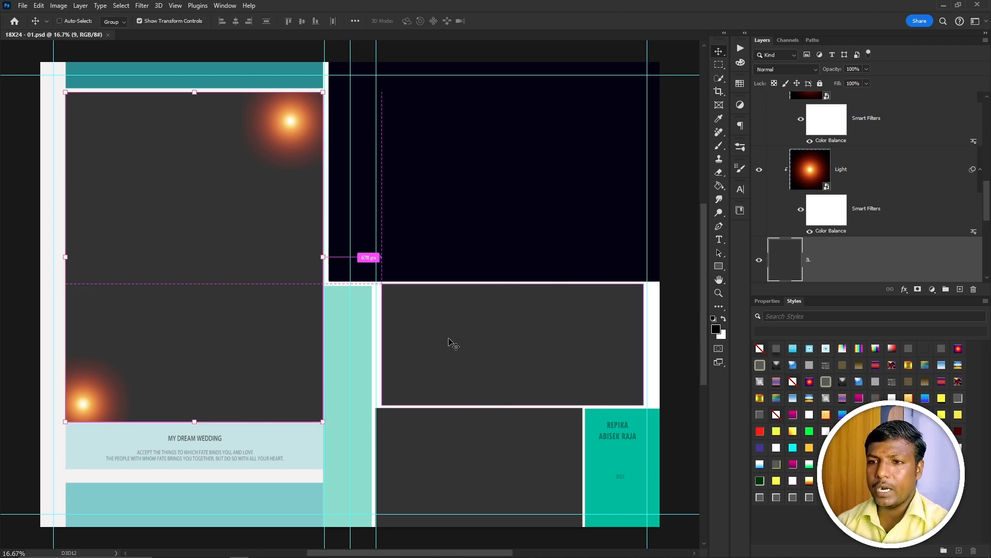
key(ctrl+w)
key(alt+Tab)
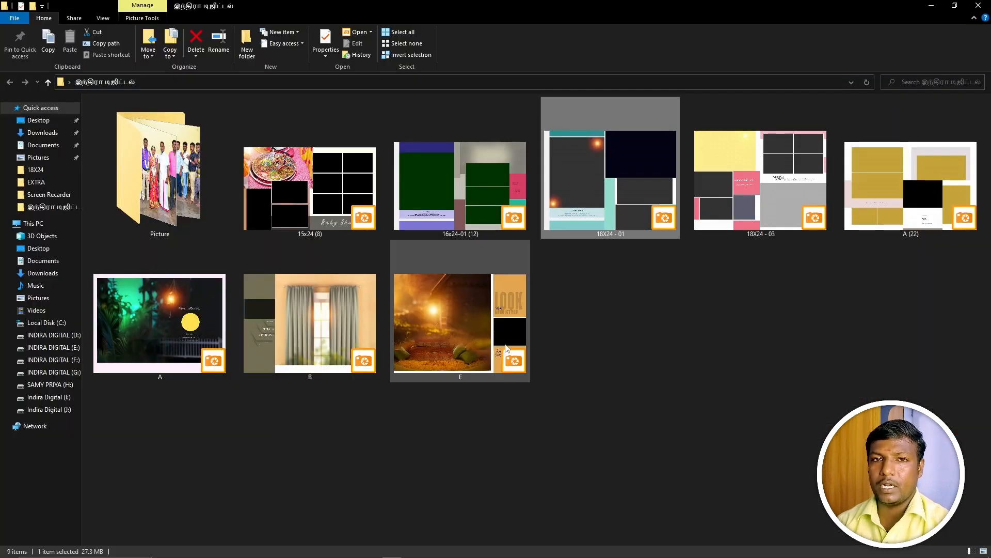
Preview album template A at full screen and return to the template folder.
click(599, 323)
double_click(148, 311)
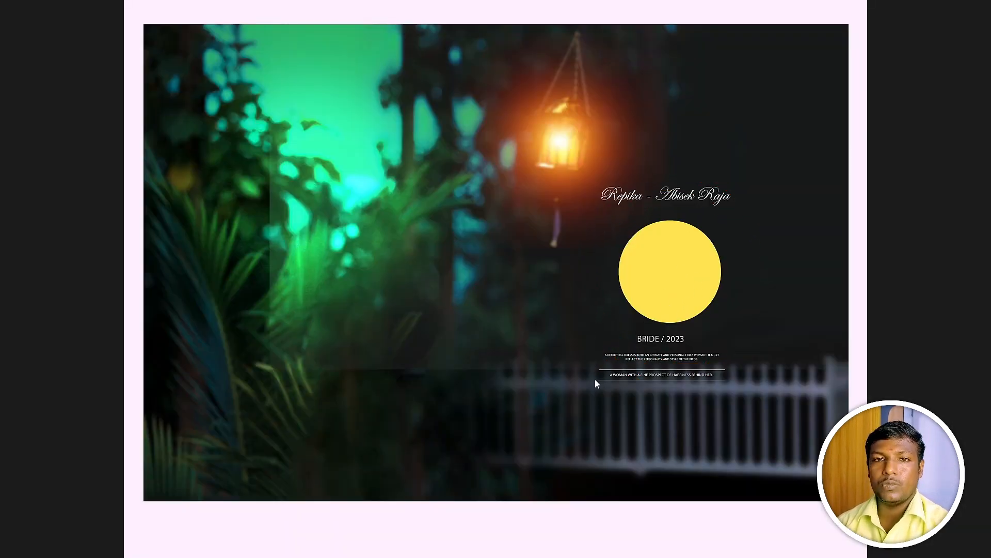
key(Escape)
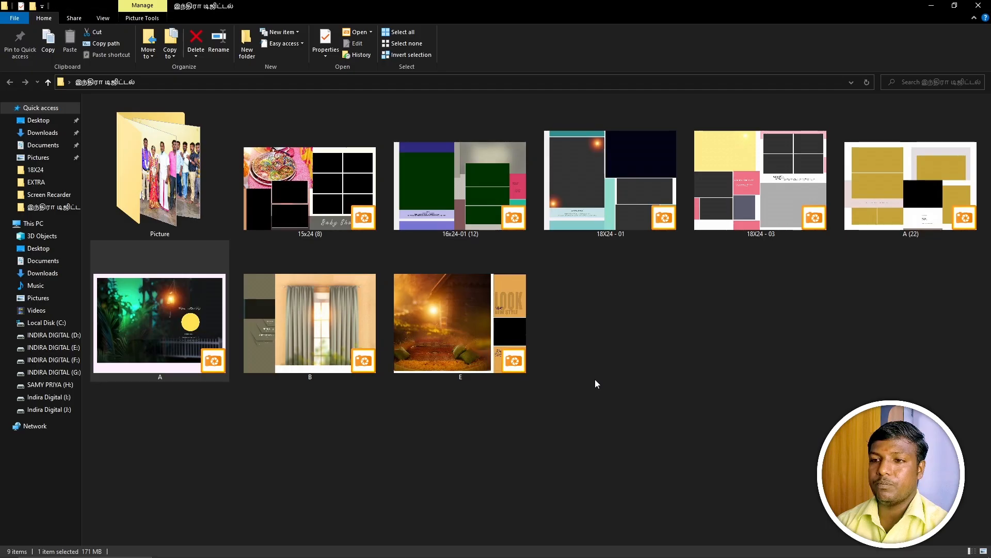
Open the 18X24 - 01 album template from the folder in Photoshop.
click(664, 202)
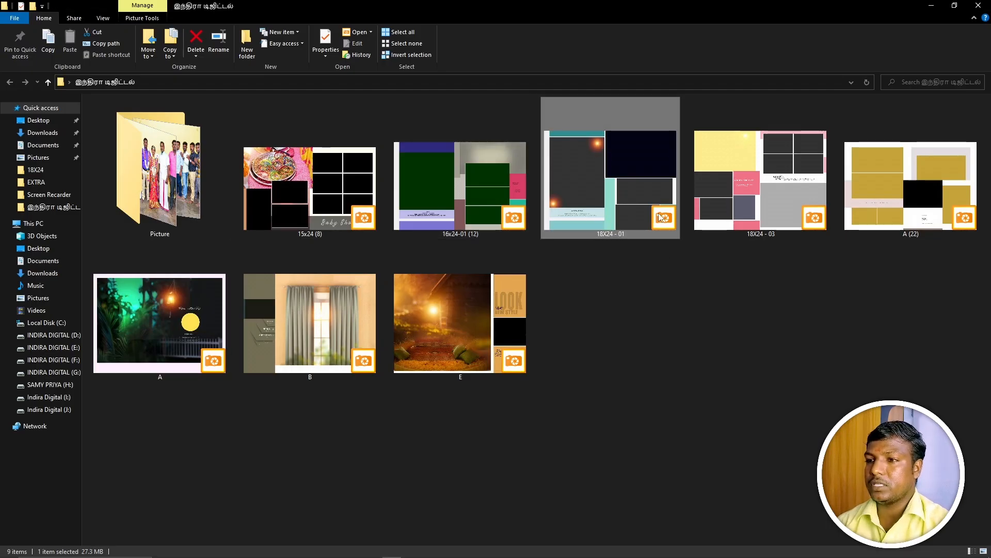
drag(607, 194, 441, 295)
key(alt+Tab)
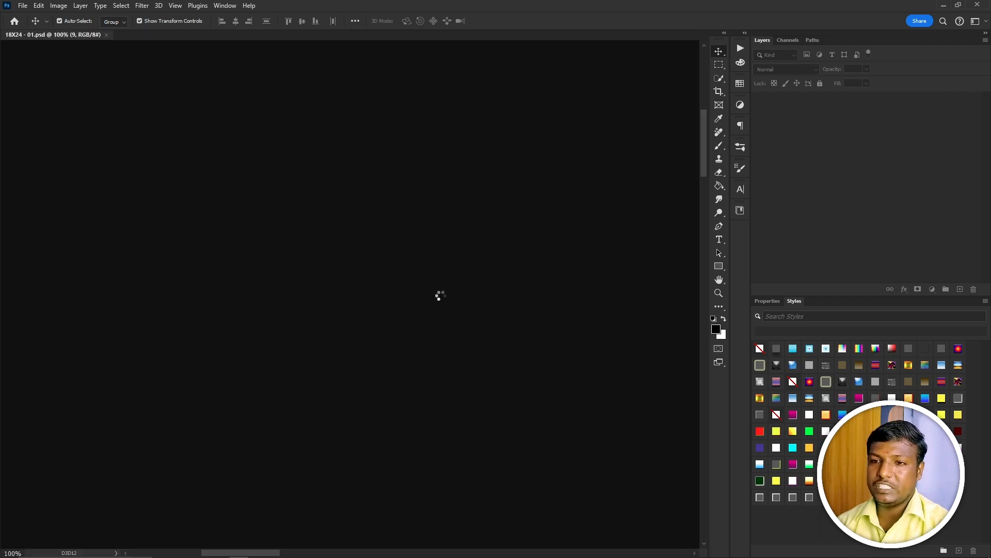
Return to File Explorer and open the Picture folder to browse the wedding photos.
key(alt+Tab)
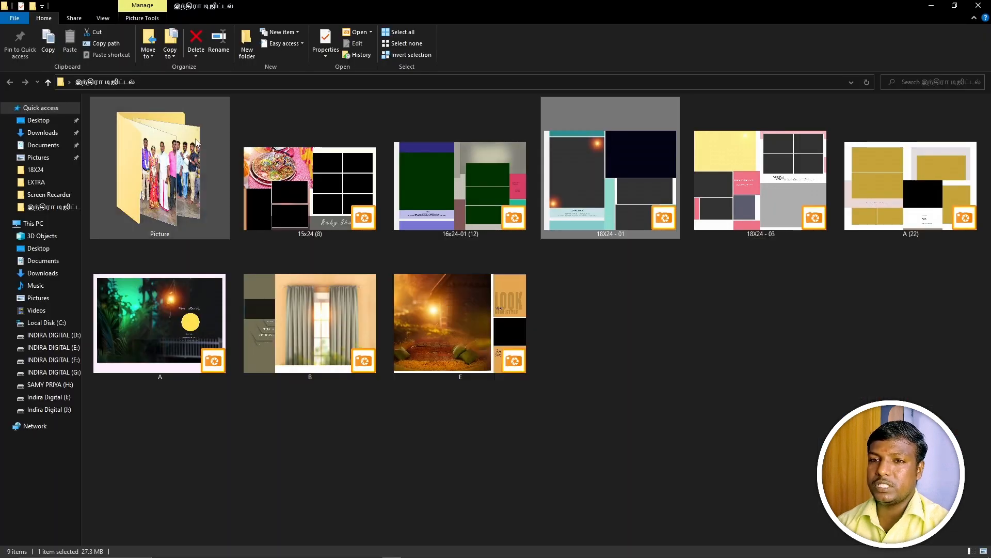
double_click(160, 171)
click(428, 349)
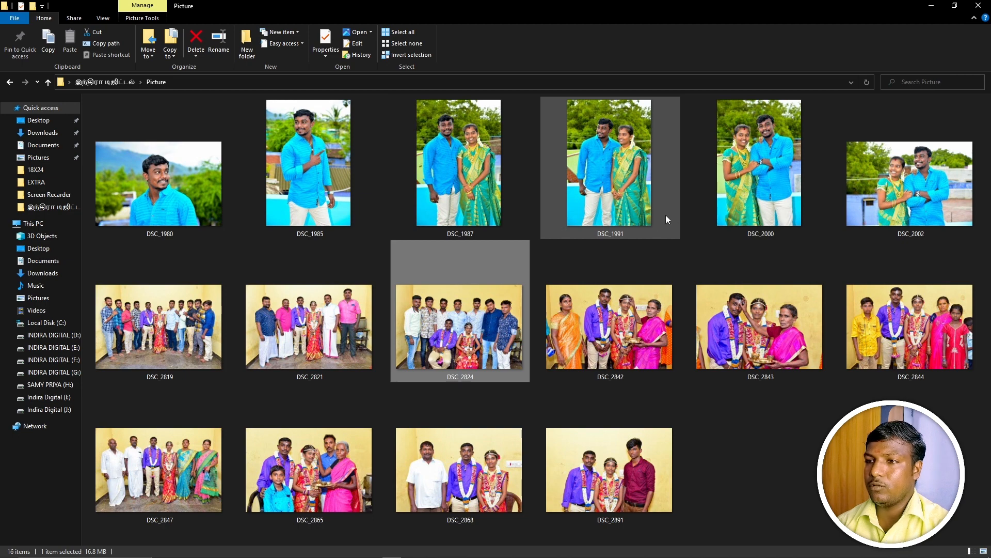
Switch to the Photoshop template and bring the two guides beside the spread's centre line closer to it.
key(alt+Tab)
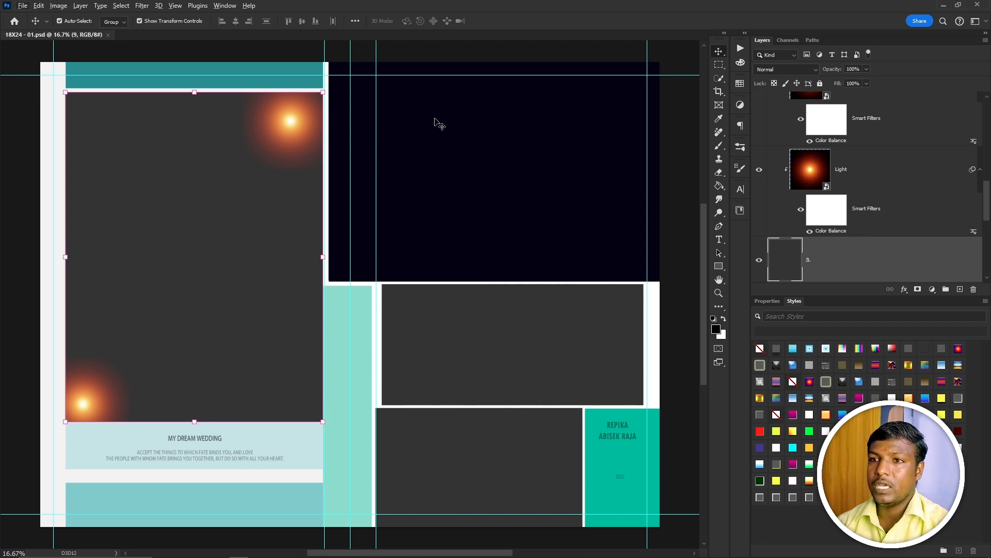
key(F2)
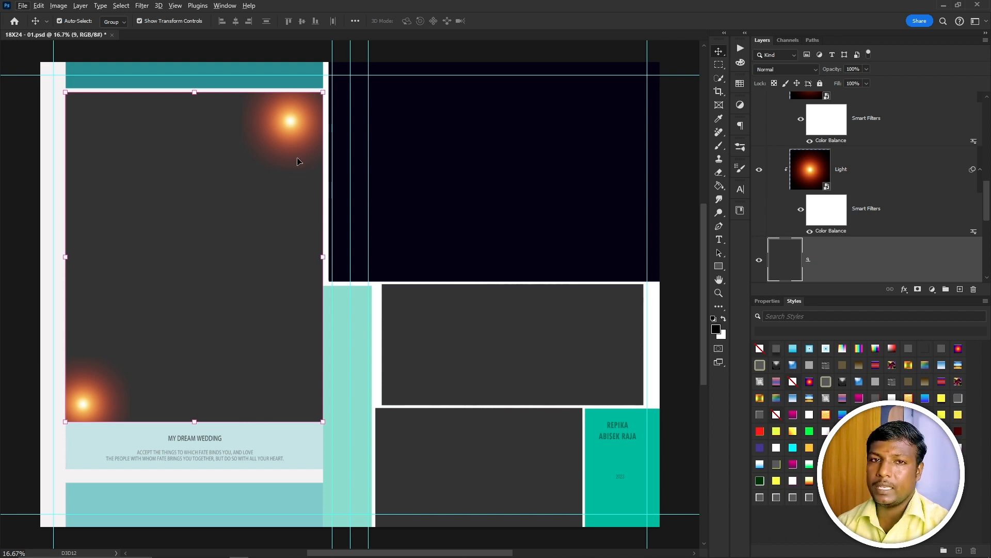
Open DSC_2000 from the Picture folder and clip it into the tall frame on the left page, fitted to the frame's width.
key(alt+Tab)
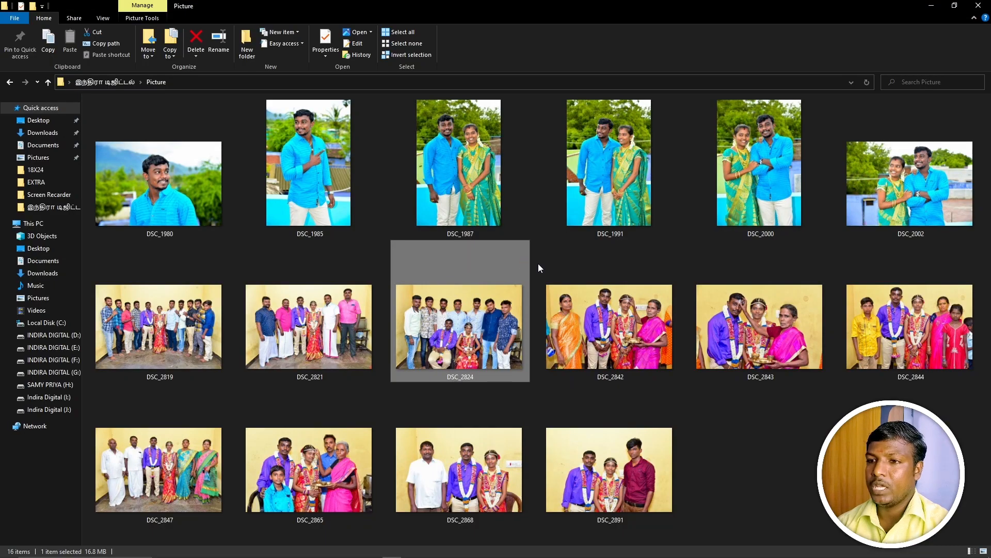
key(alt+Tab)
drag(732, 188, 441, 2)
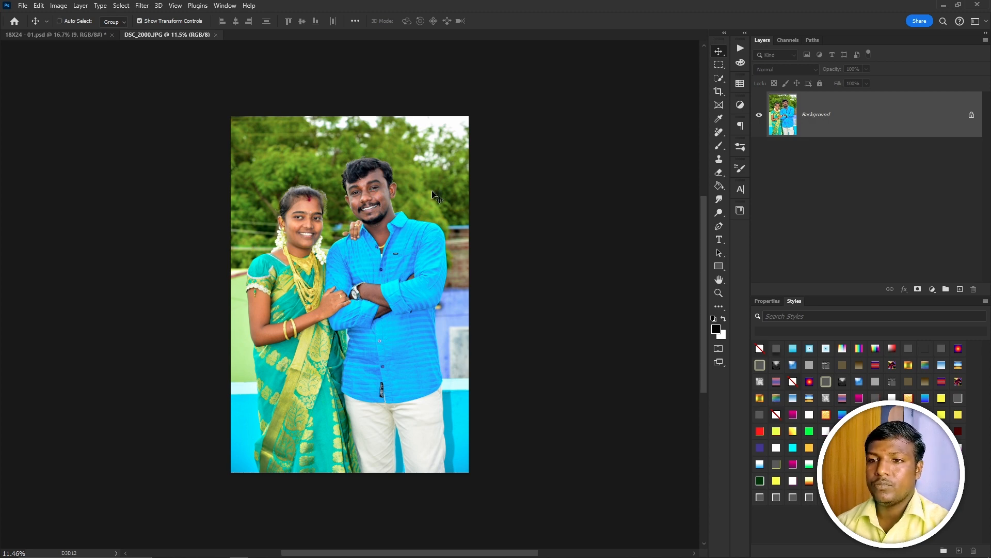
key(ctrl+Tab)
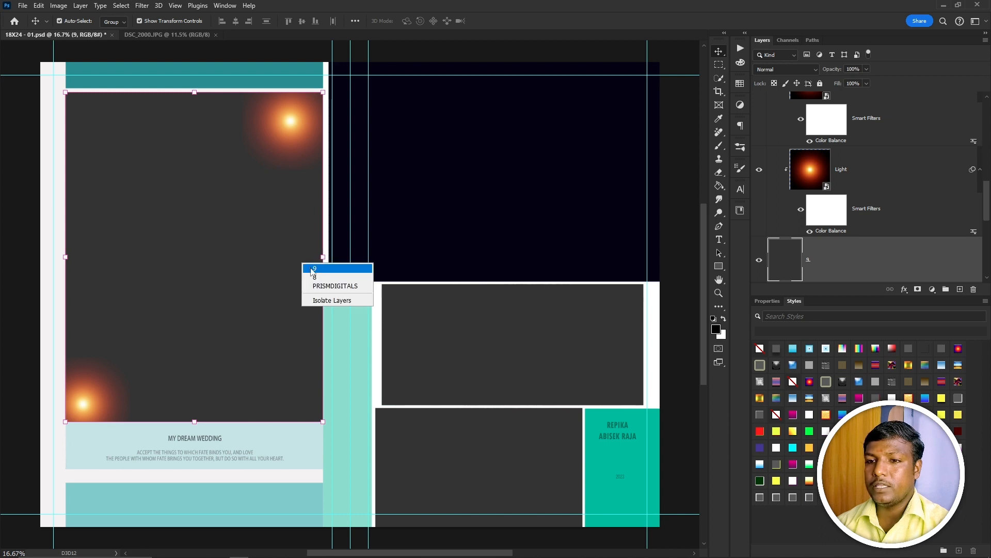
key(F2)
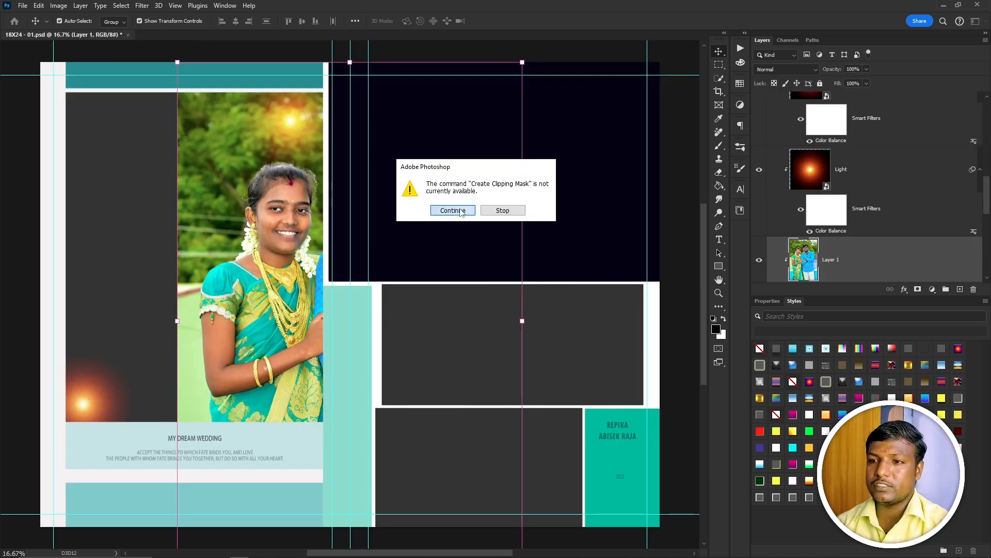
click(464, 210)
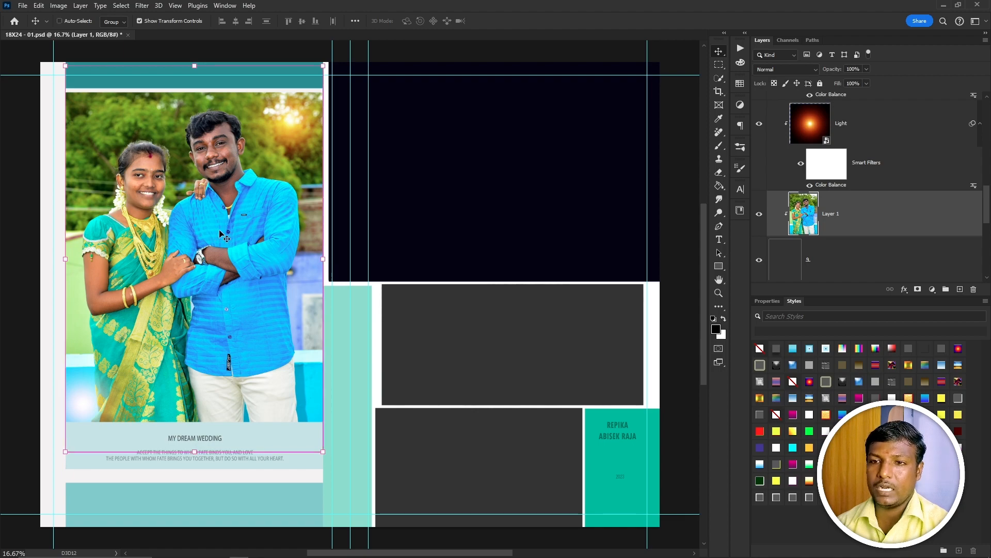
Open the group photos DSC_2819, DSC_2824 and DSC_2847 from the Picture folder in Photoshop.
key(alt+Tab)
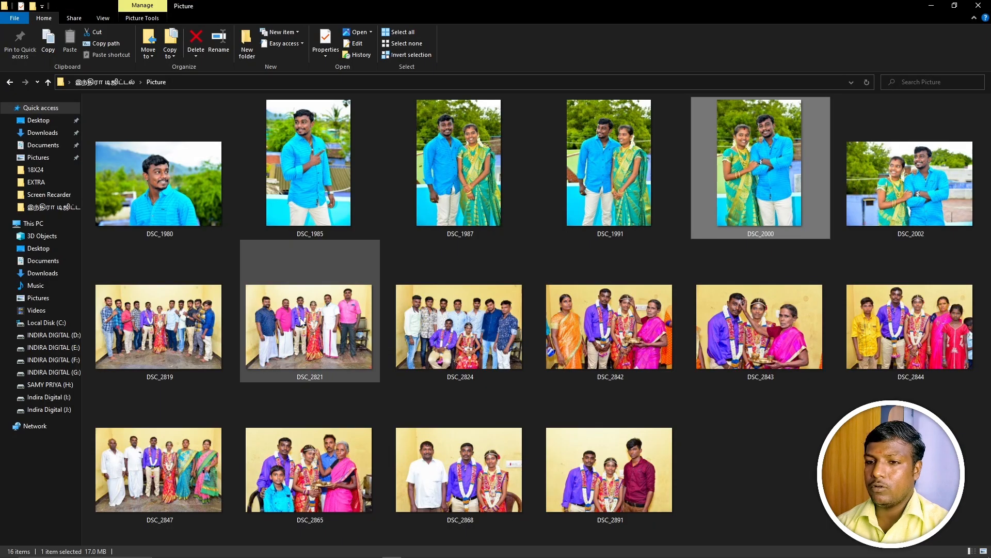
click(212, 295)
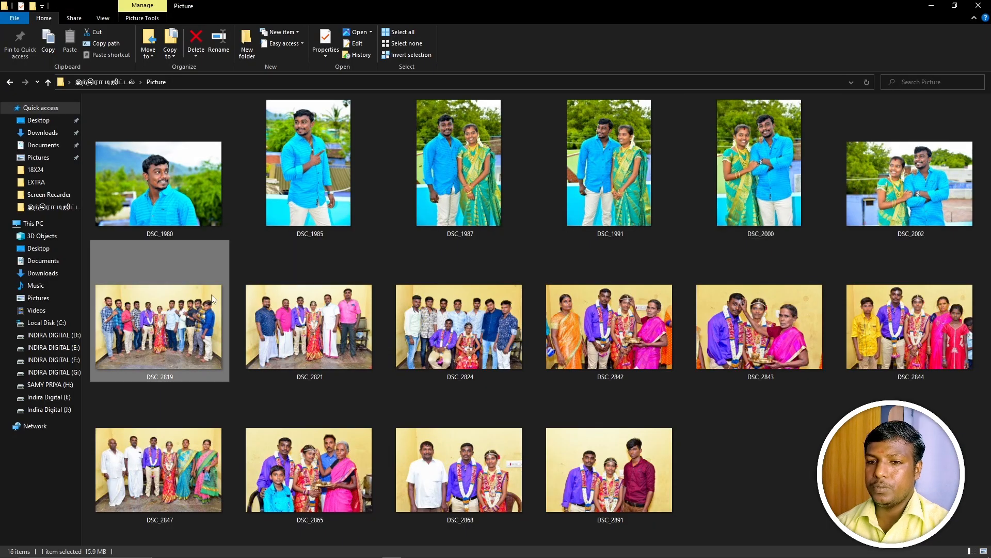
ctrl+click(482, 333)
ctrl+click(212, 467)
drag(217, 390, 431, 2)
key(alt+Tab)
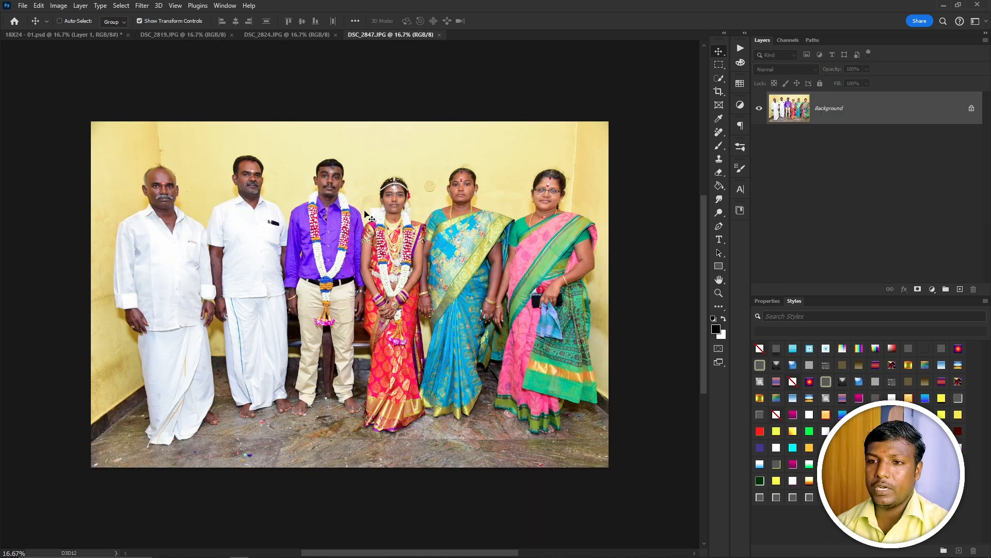
Clip the DSC_2819 group photo into the large dark frame at the top of the right page.
key(ctrl+Tab)
key(ctrl+Tab)
key(ctrl+Tab)
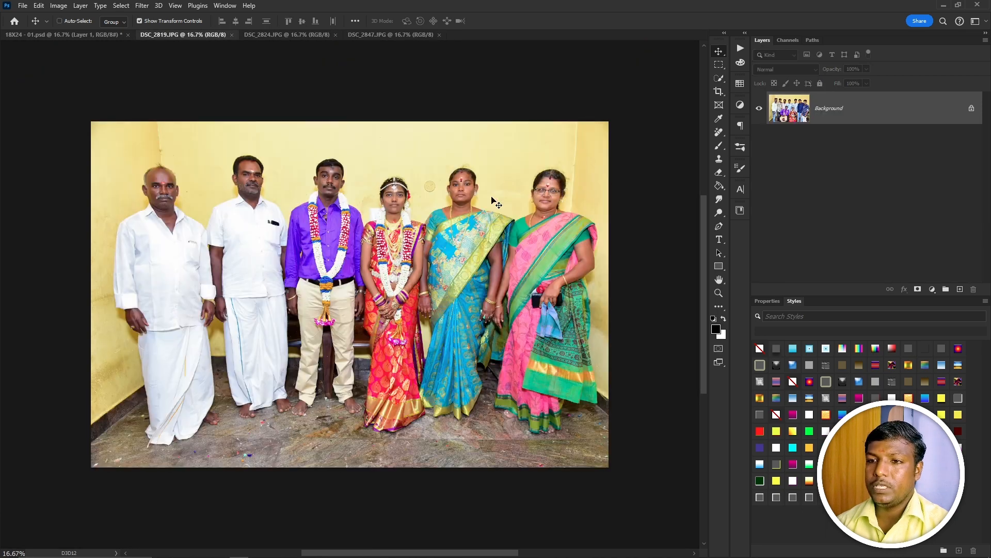
key(ctrl+shift+Tab)
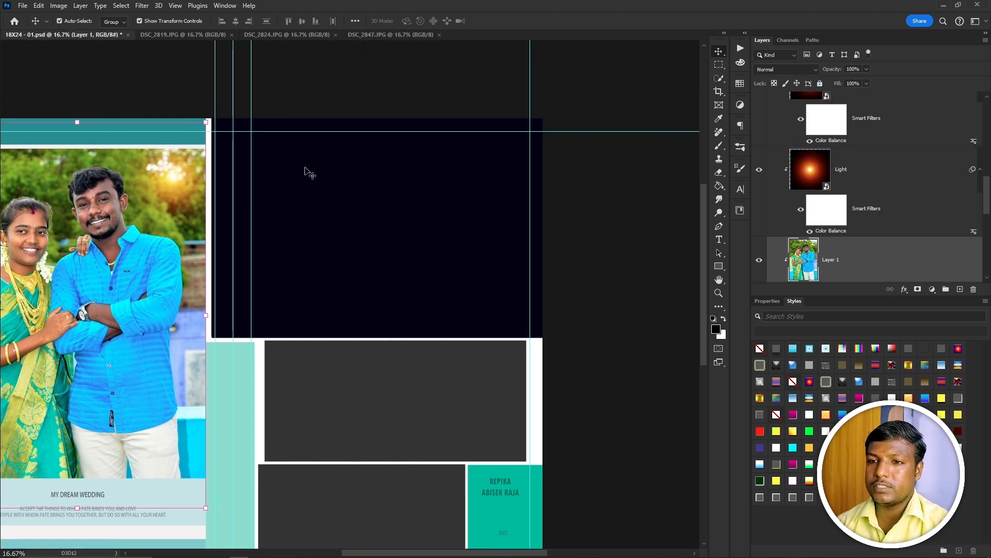
click(413, 235)
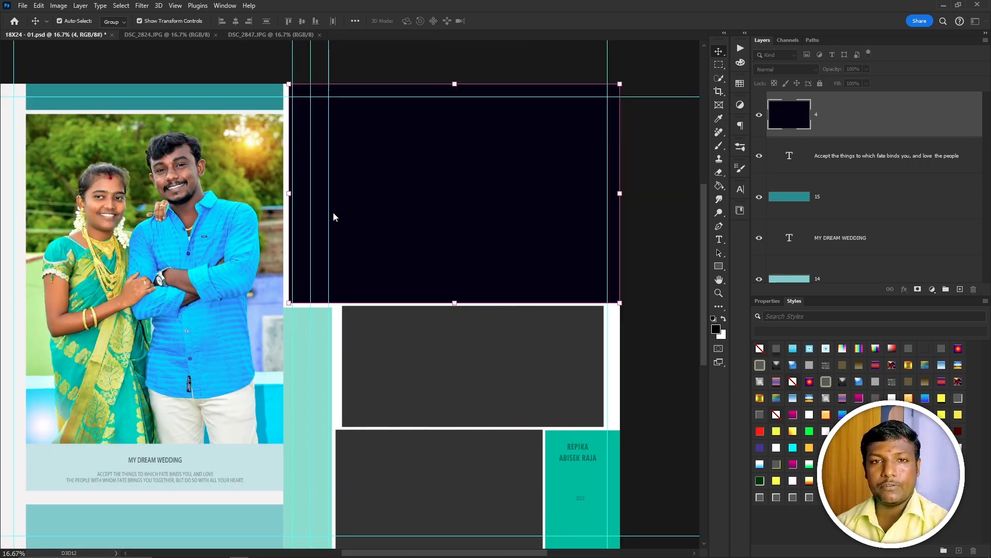
Clip the DSC_2824 group photo into the bottom frame of the right page.
click(479, 379)
click(458, 448)
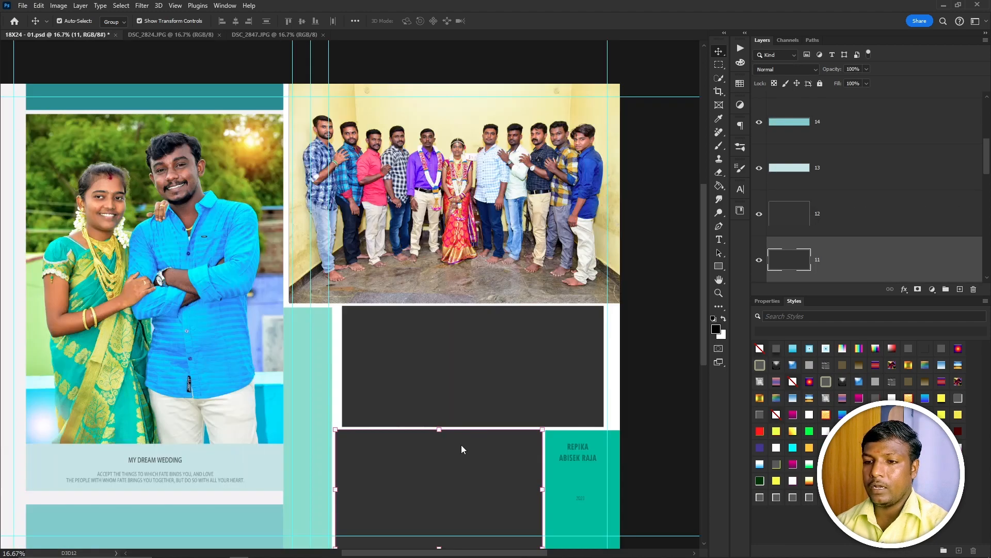
click(461, 445)
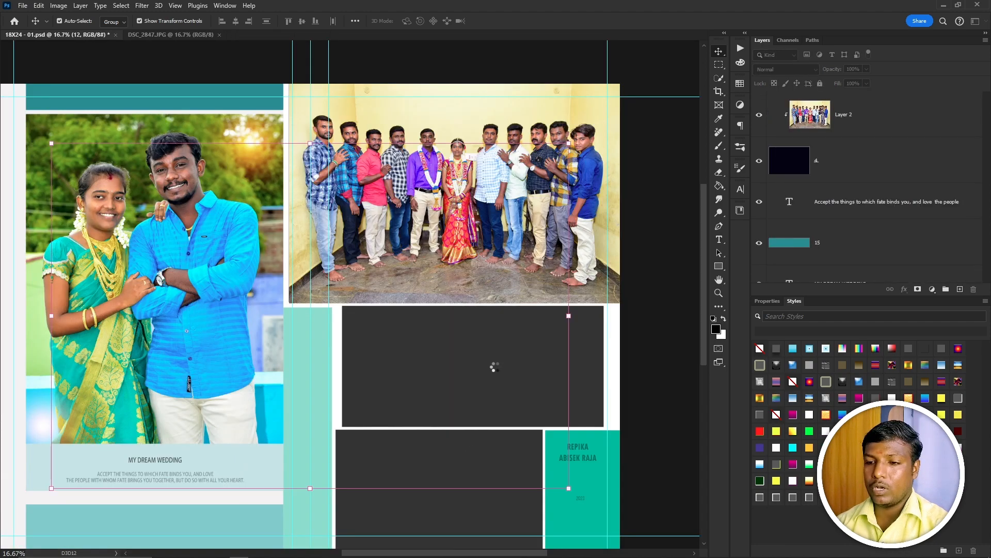
Clip the DSC_2847 family photo into the middle frame of the right page and shift it down within the frame.
key(ctrl+w)
click(496, 370)
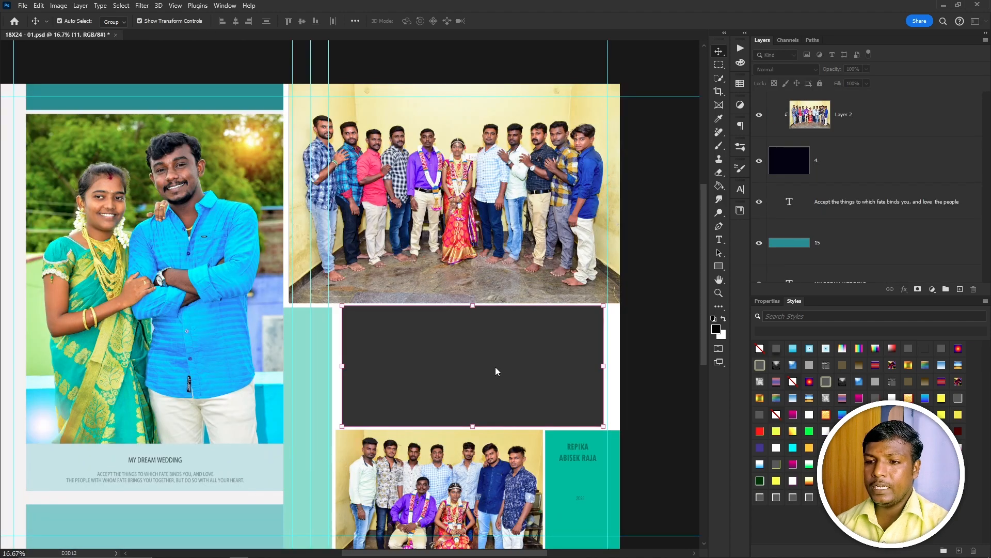
key(ctrl+v)
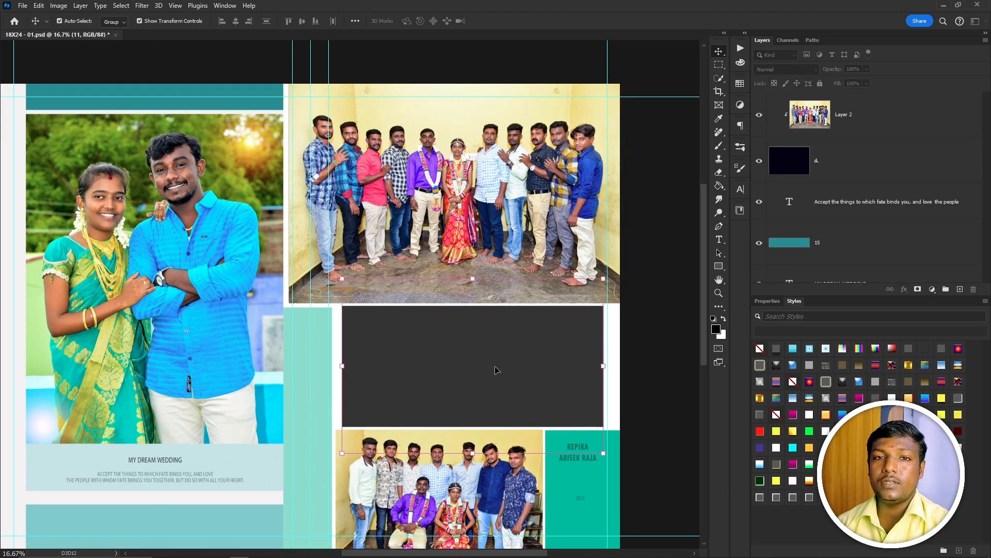
mouse_move(496, 345)
mouse_down()
mouse_move(498, 374)
mouse_move(503, 358)
mouse_up()
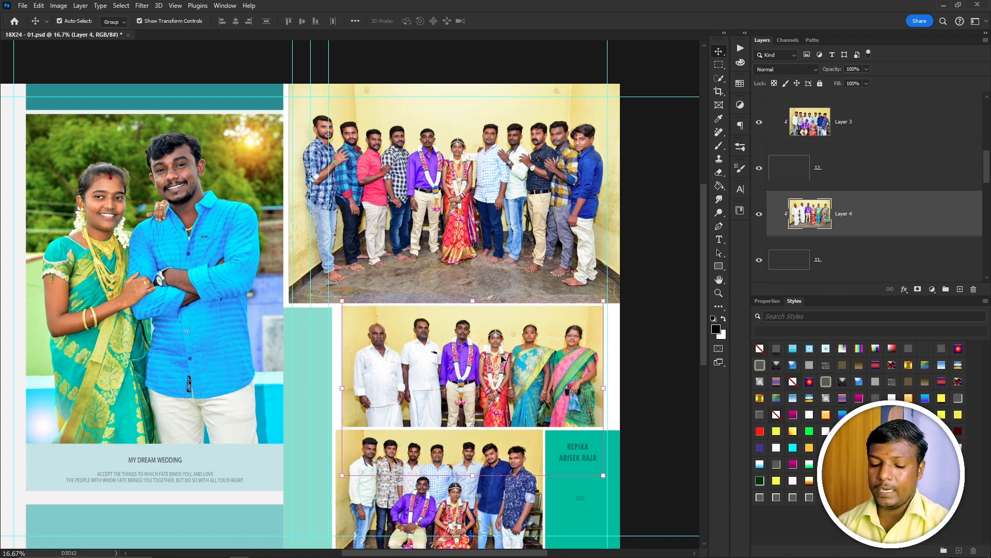
Check the album page's width, height and resolution in the image size settings without changing them.
key(ctrl+alt+i)
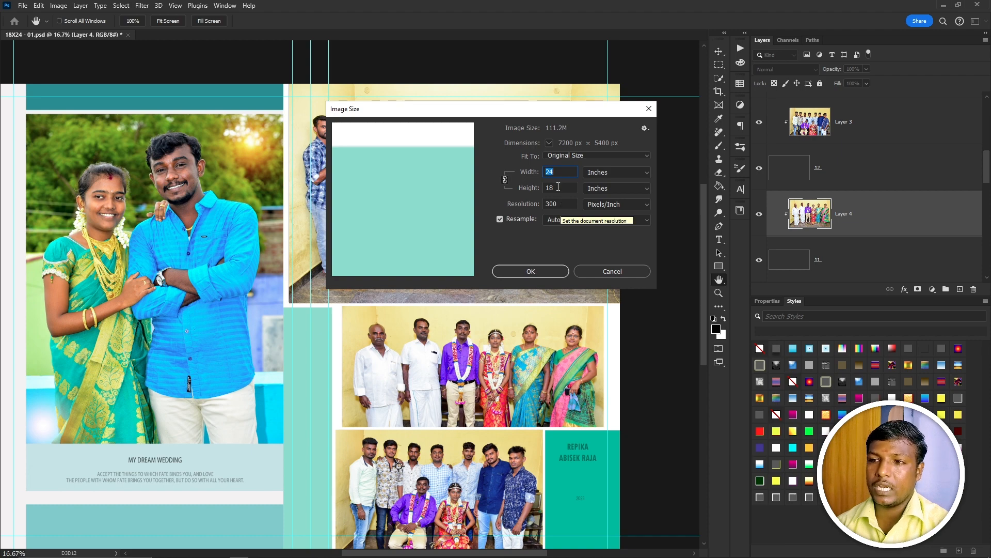
click(649, 108)
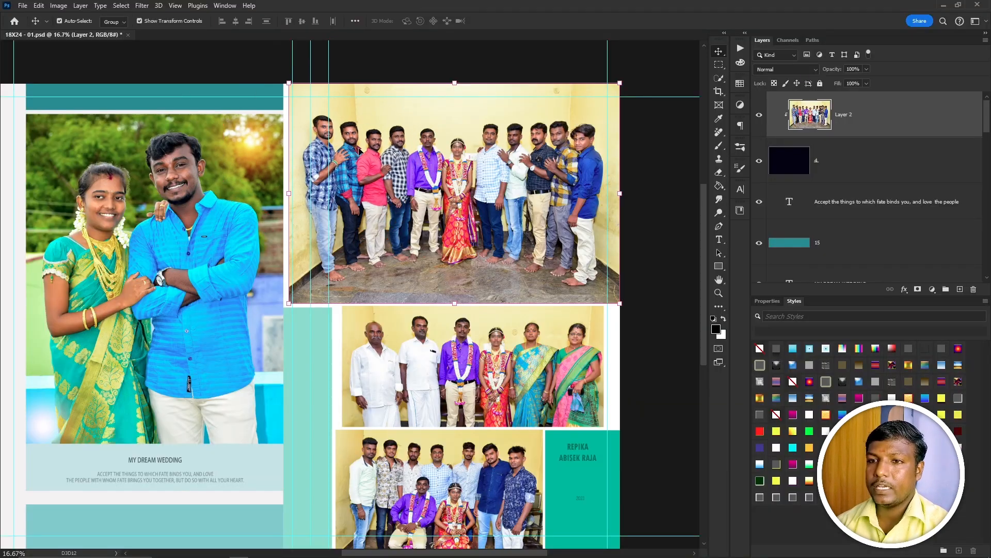
Shrink frame layer 4 behind the top group photo from its top and left edges, leaving a white margin around it.
key(ctrl+space)
drag(344, 111, 415, 157)
drag(473, 213, 298, 210)
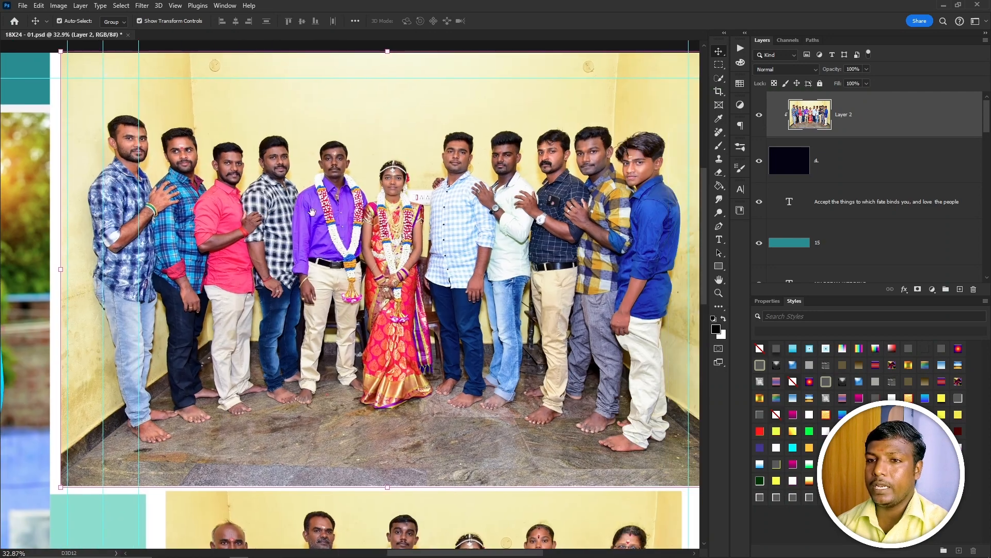
scroll(346, 222, down, 2)
right_click(479, 235)
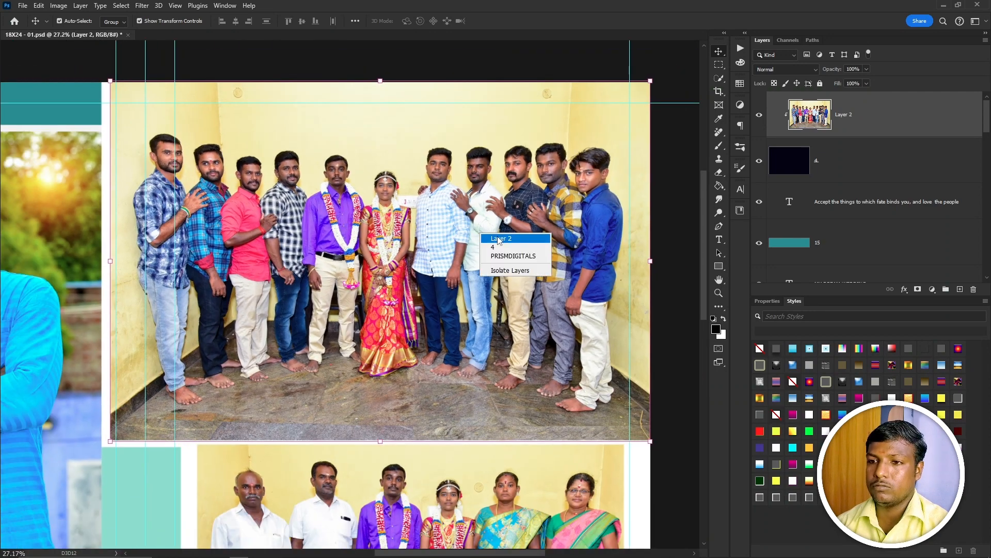
click(509, 248)
drag(384, 81, 383, 114)
drag(110, 277, 134, 279)
key(Return)
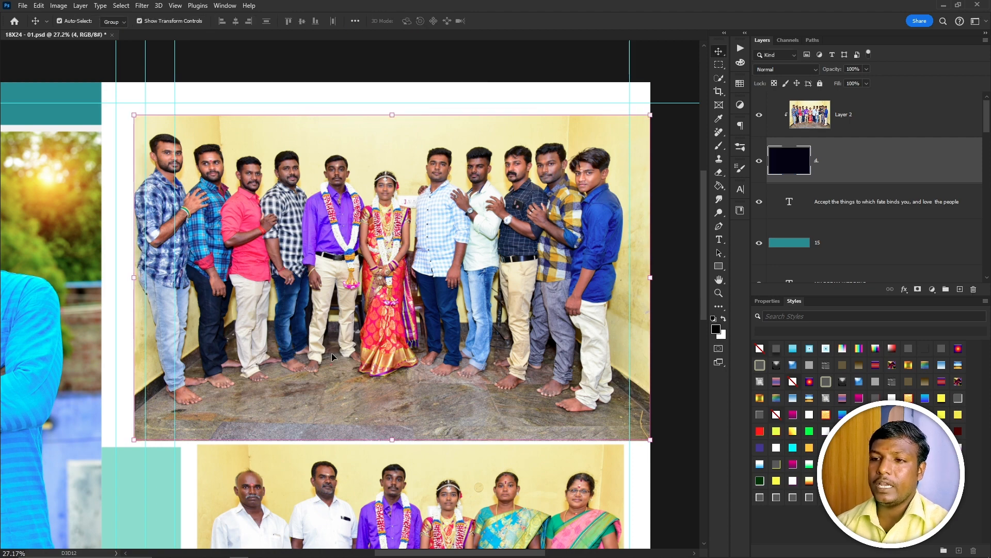
Scale the top group photo proportionally to 95.65% from its upper-left corner so it fits the smaller frame.
scroll(331, 352, down, 1)
click(317, 221)
drag(149, 129, 166, 148)
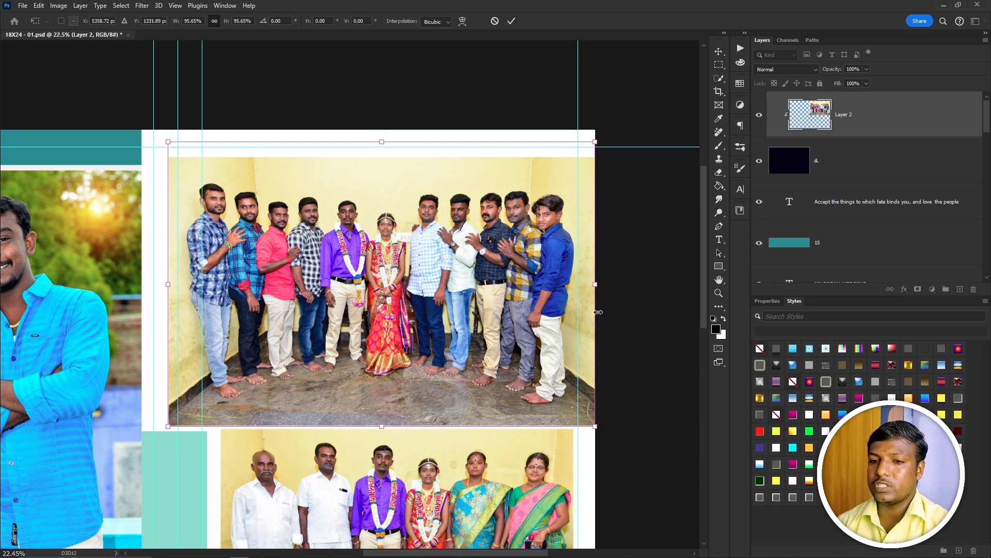
key(Return)
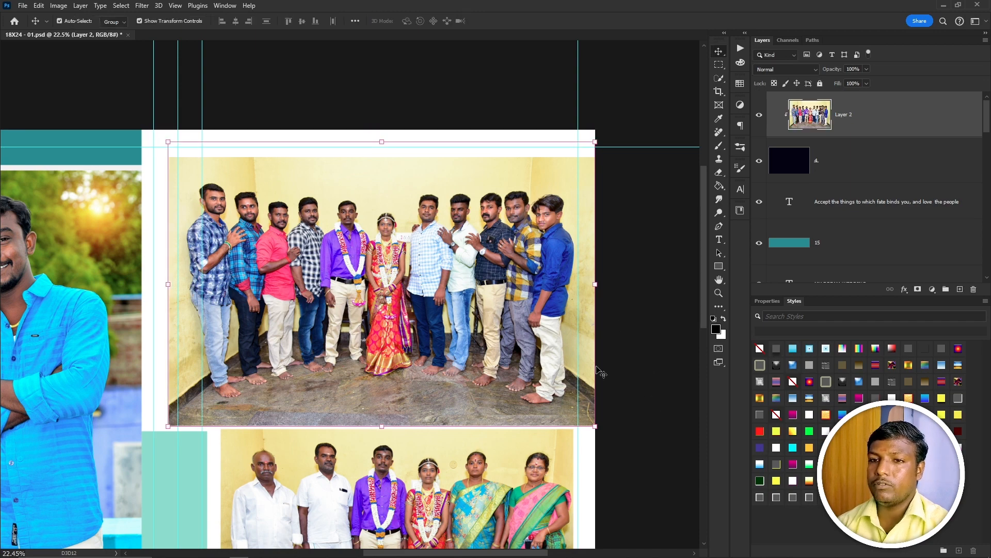
scroll(208, 207, up, 4)
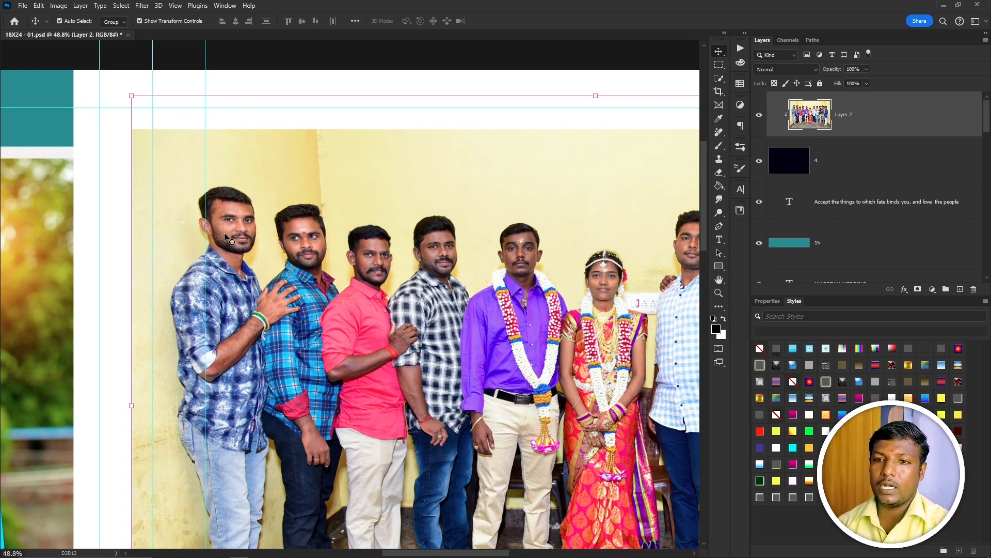
key(ctrl+0)
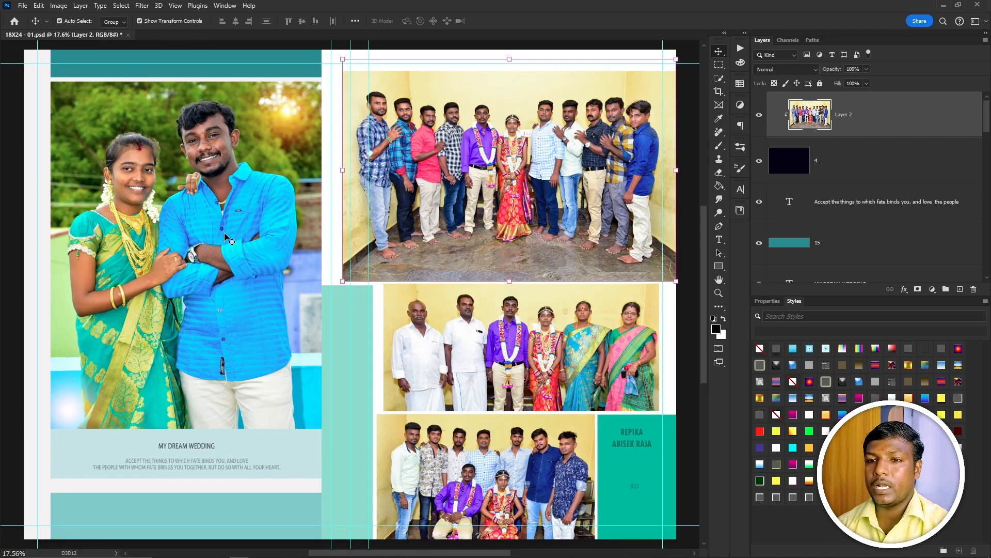
Try to enlarge the top group photo alone to 115.31% inside its frame, leaving the frame's size alone.
key(ctrl+t)
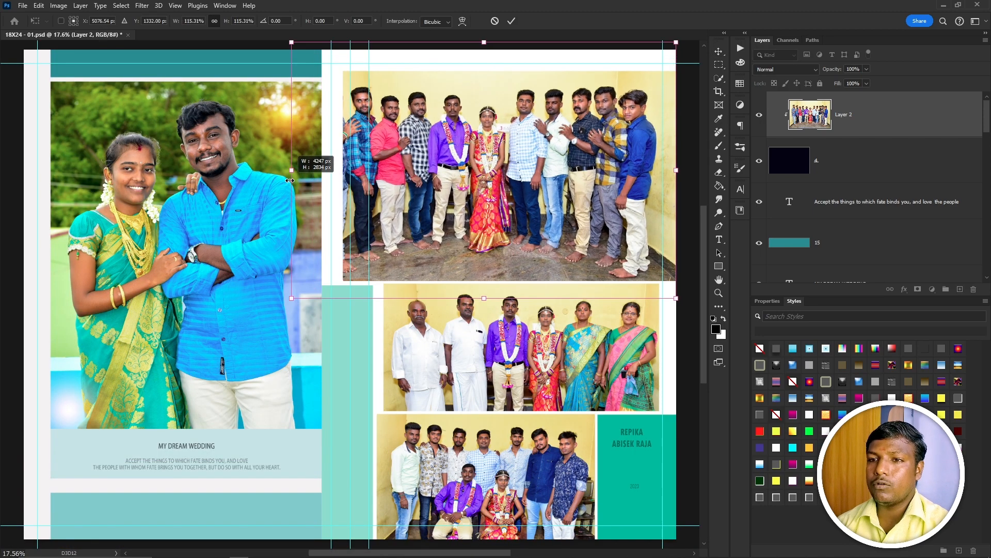
right_click(422, 202)
click(434, 174)
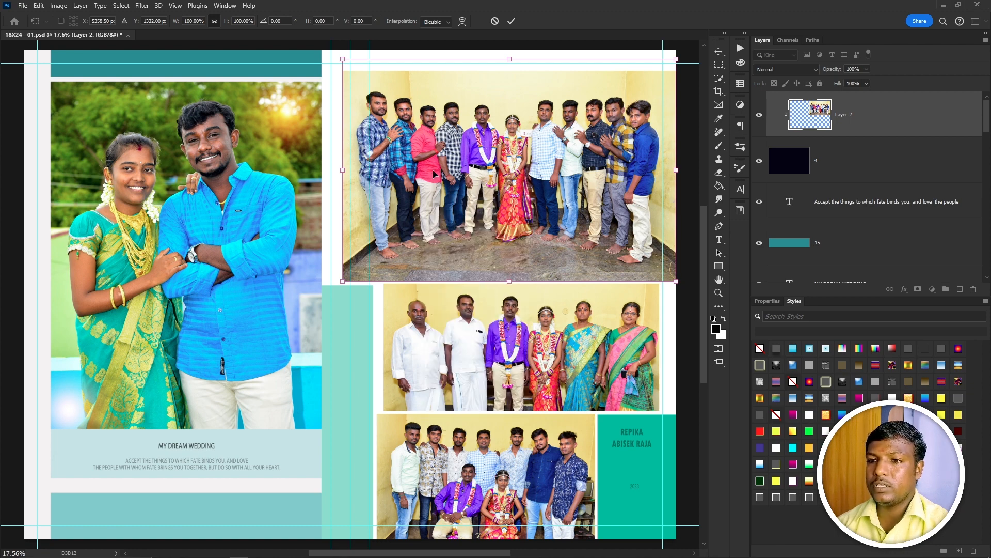
key(Return)
Try to enlarge the top group photo together with frame layer 4 to 115%, and undo that scaling.
right_click(433, 172)
click(437, 174)
right_click(442, 177)
click(459, 192)
drag(342, 170, 294, 175)
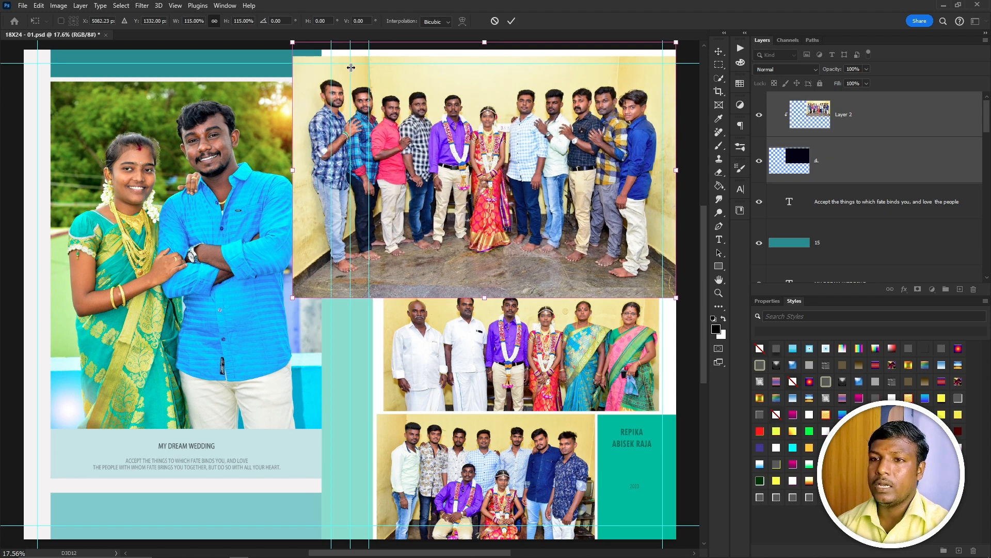
key(ctrl+z)
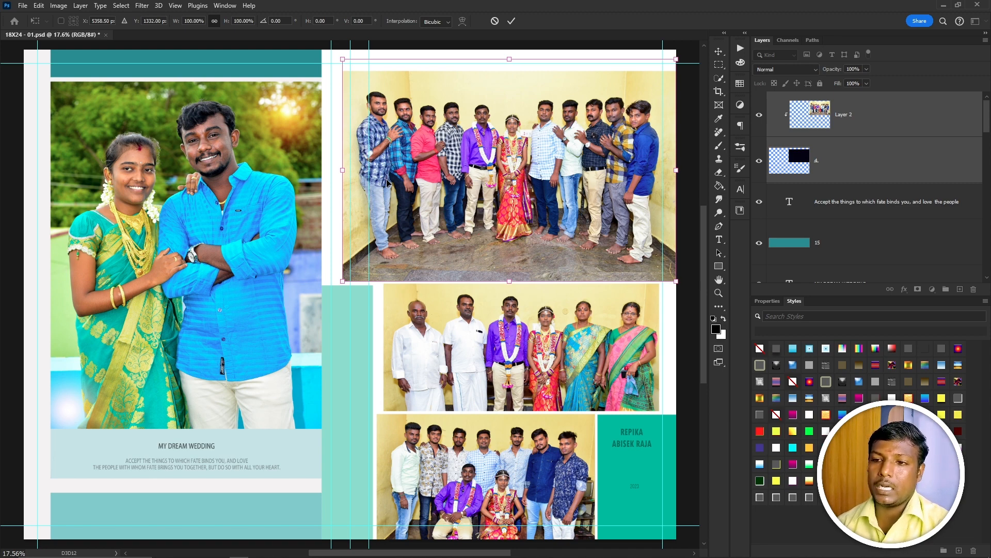
scroll(387, 182, down, 2)
key(Return)
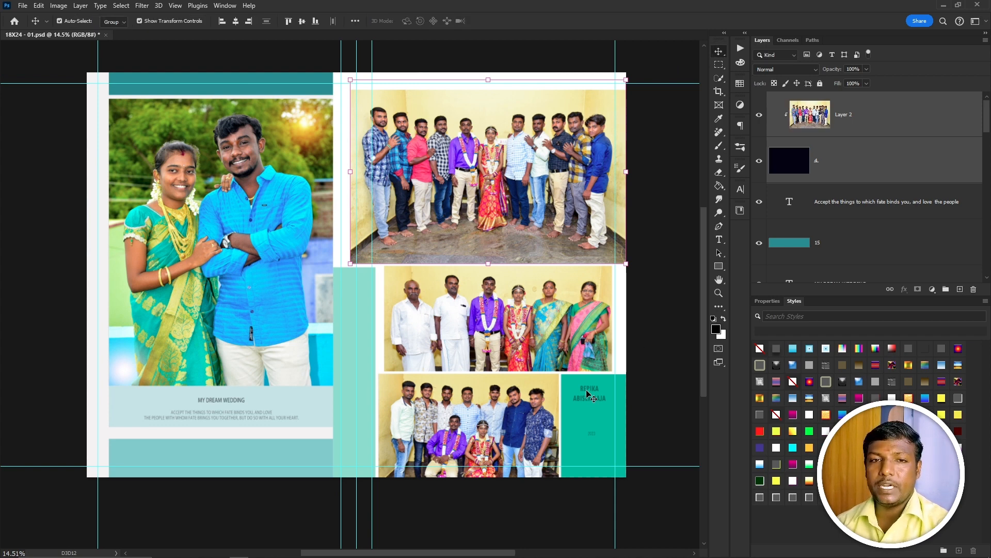
Save the finished 18X24 - 01 album spread and close the document.
drag(589, 395, 500, 349)
key(ctrl+s)
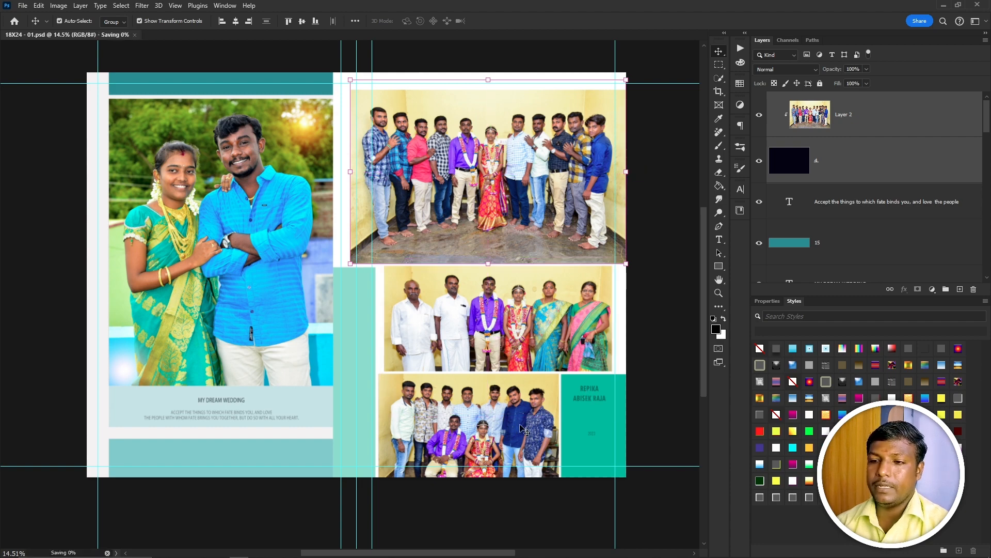
scroll(594, 406, down, 1)
scroll(599, 410, up, 2)
scroll(599, 411, up, 3)
key(ctrl)
Switch to File Explorer, go up to the Picture folder's parent and open the 18X24 - 03 template in Photoshop.
key(alt+Tab)
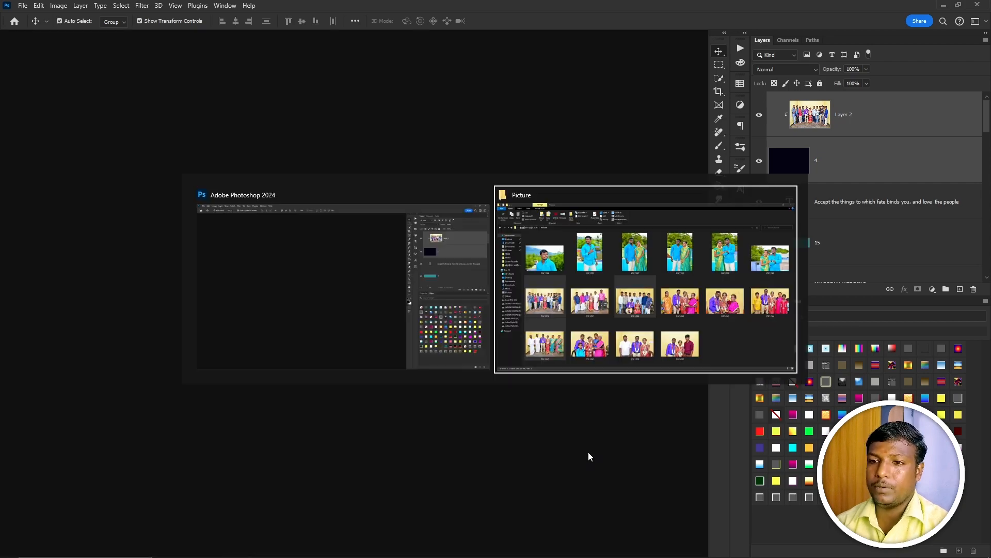
click(733, 431)
key(BackSpace)
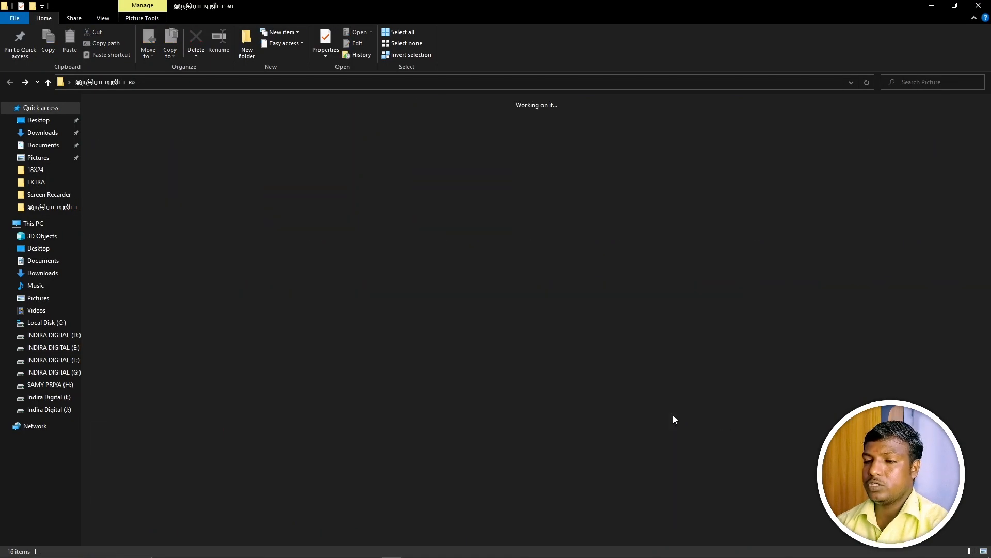
click(719, 288)
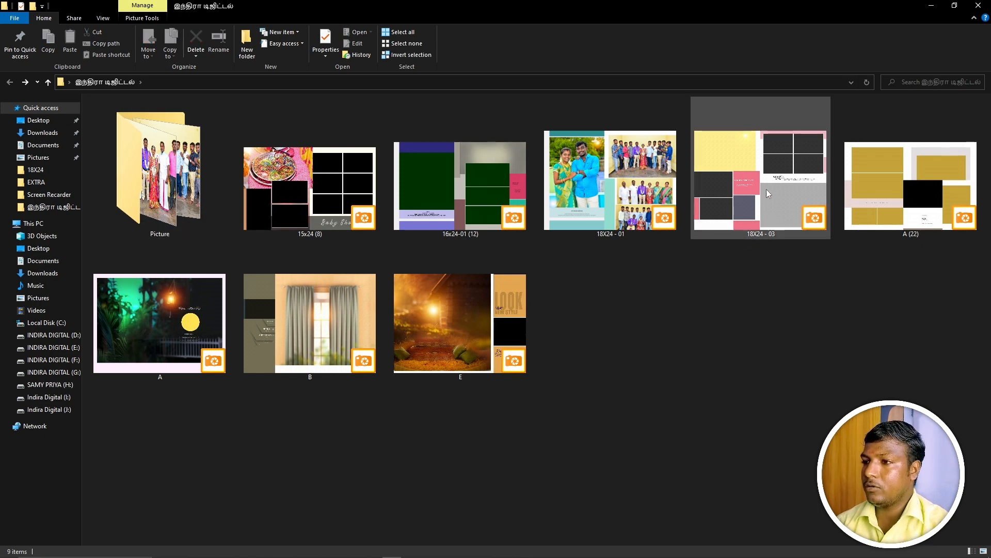
click(790, 228)
double_click(757, 190)
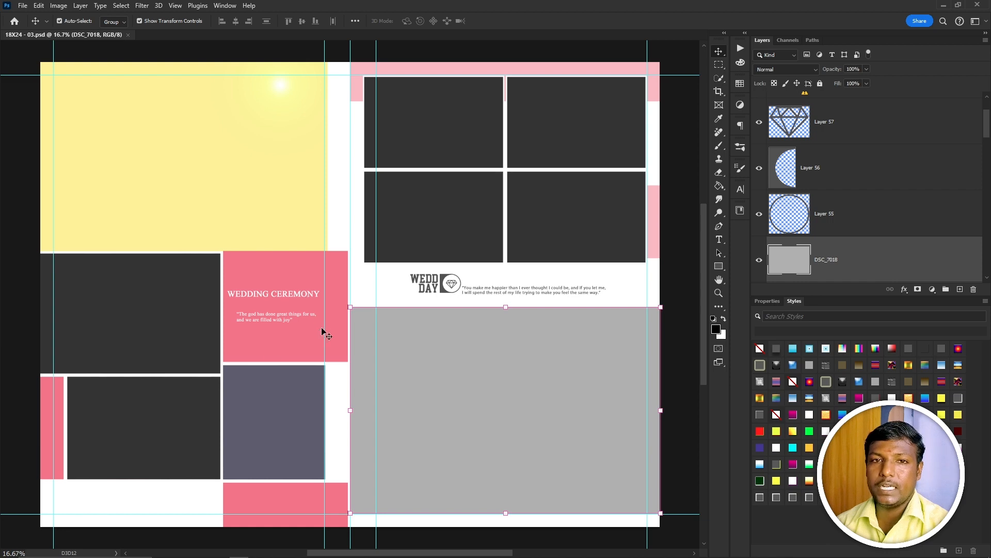
In File Explorer, open the Picture folder and select photos DSC_2842, DSC_2843, DSC_2844, DSC_2865, DSC_2868 and DSC_2891.
key(alt+Tab)
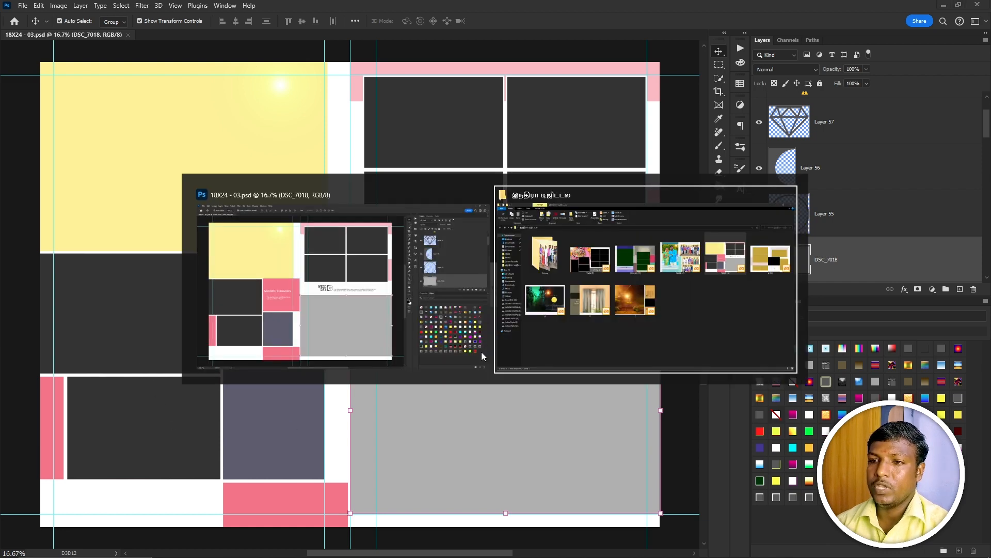
double_click(195, 174)
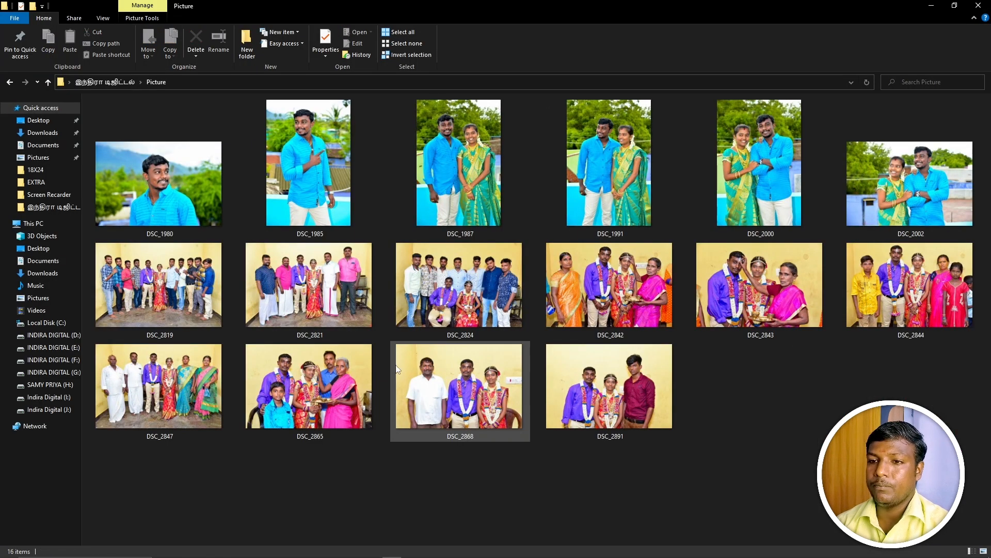
key(alt+Tab)
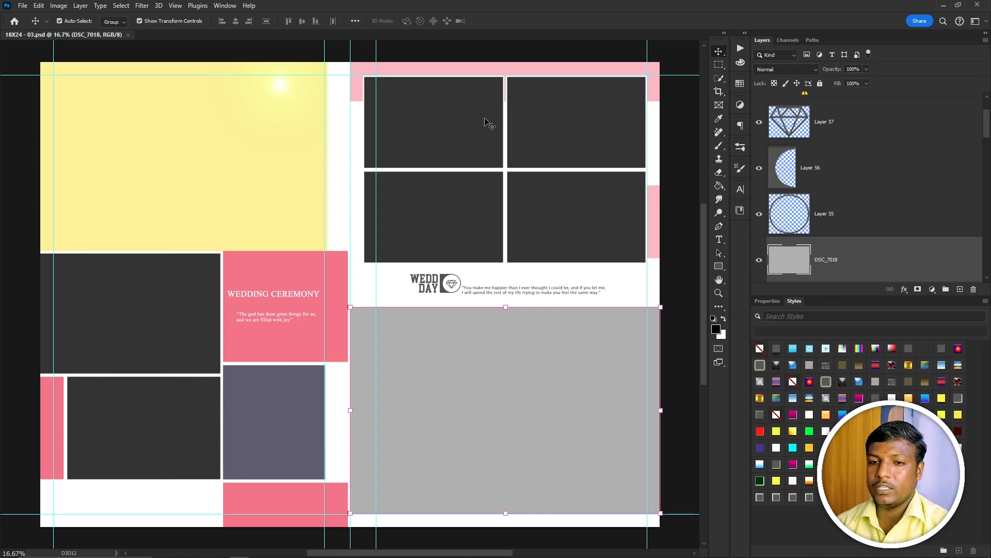
key(alt+Tab)
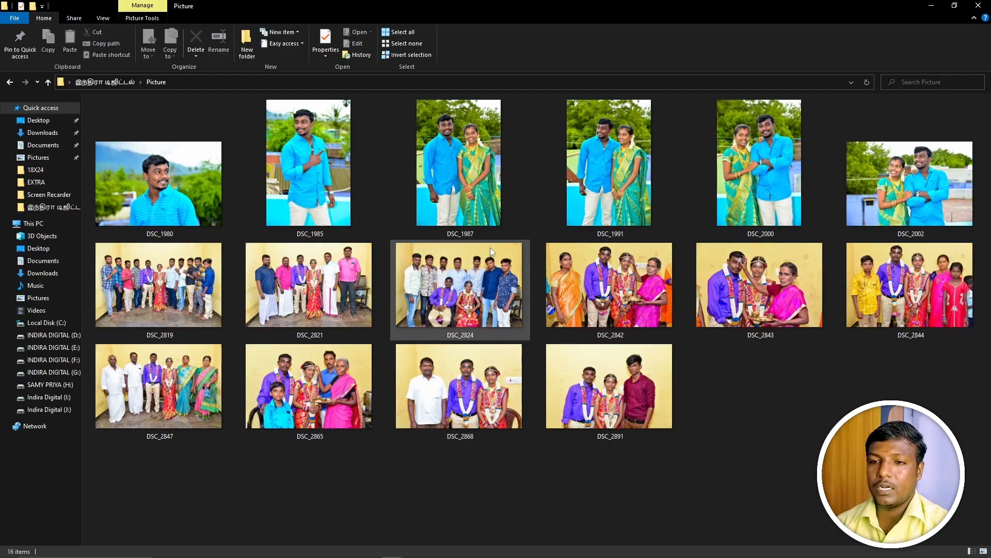
click(609, 284)
ctrl+click(759, 286)
ctrl+click(928, 296)
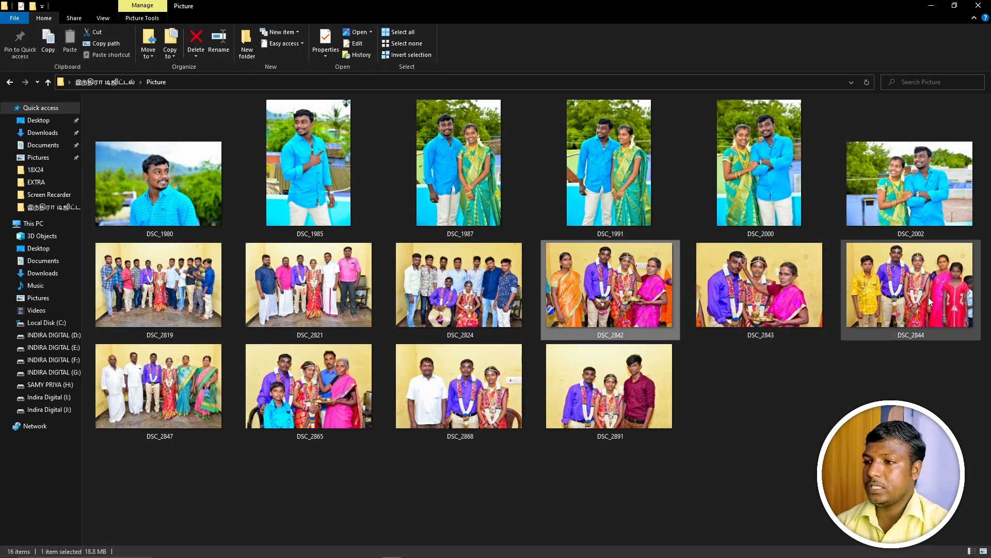
ctrl+click(363, 383)
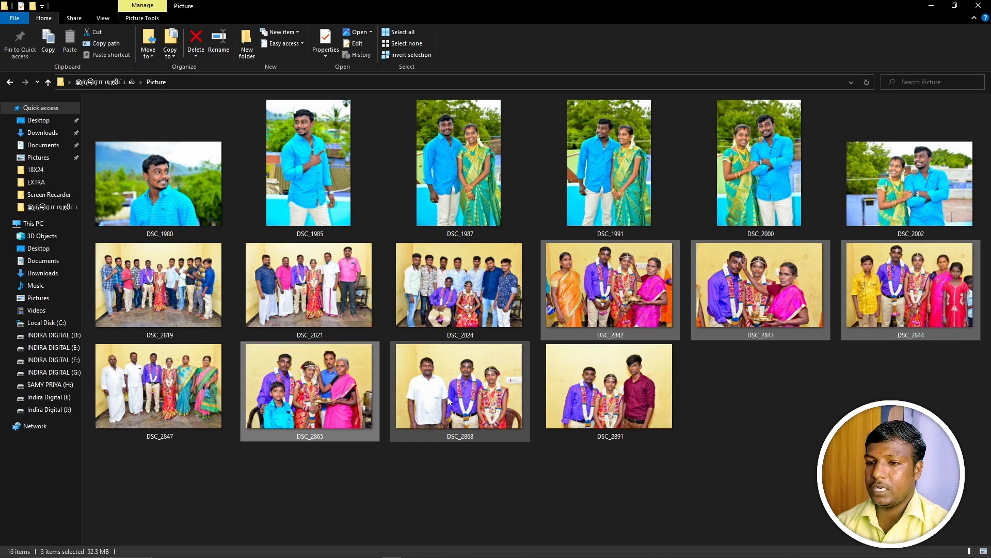
ctrl+click(488, 402)
ctrl+click(591, 393)
Open the six selected wedding photos as separate documents in Photoshop alongside the 18X24 - 03 template.
key(alt+Tab)
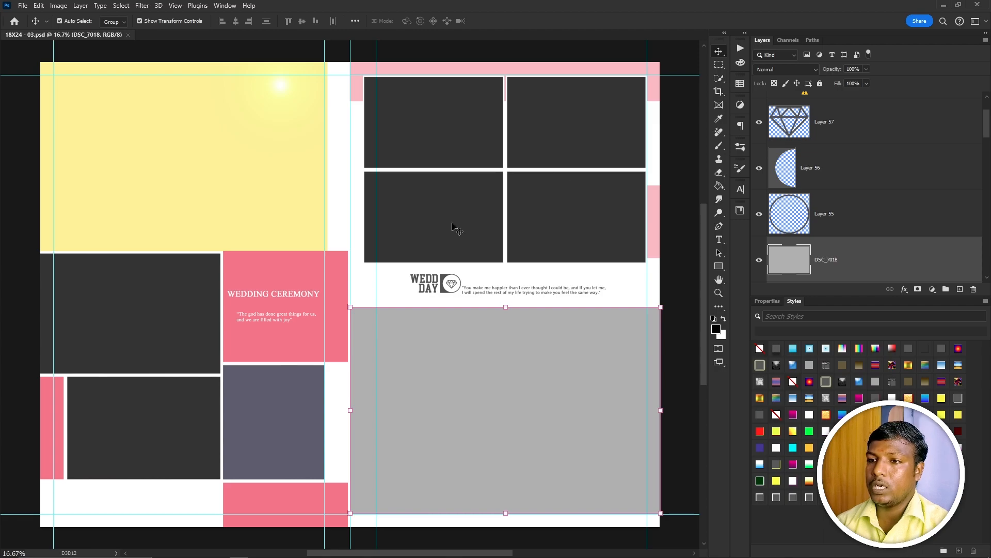
key(alt+Tab)
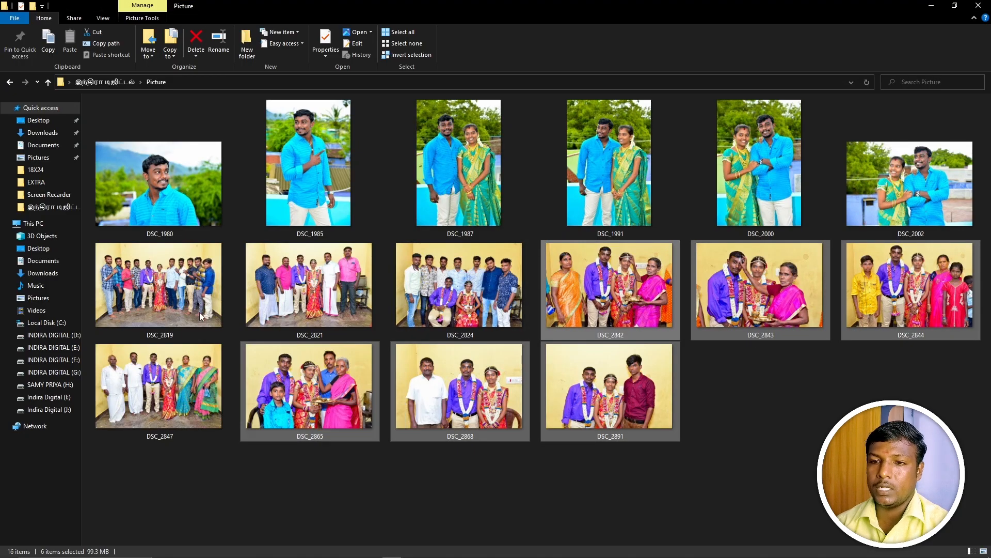
key(alt+Tab)
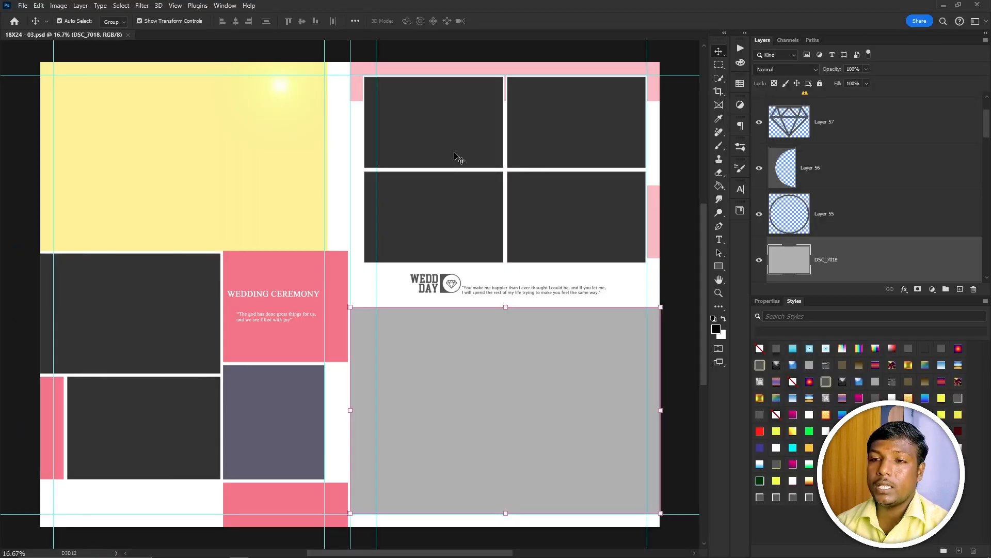
key(alt+Tab)
drag(598, 297, 381, 4)
key(alt+Tab)
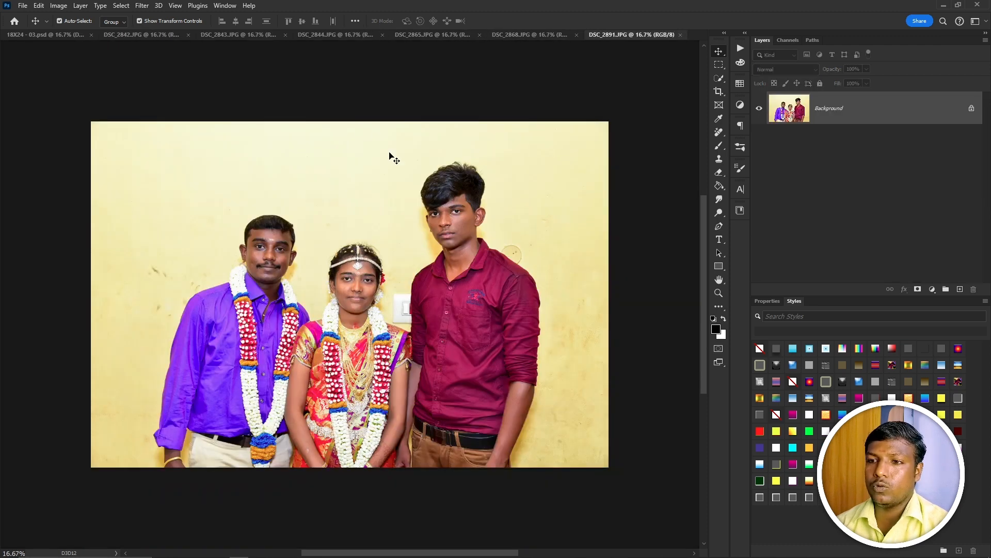
Copy the whole DSC_2842 photo, close its file and clip it into the upper dark frame on the left page.
key(ctrl+Tab)
click(175, 281)
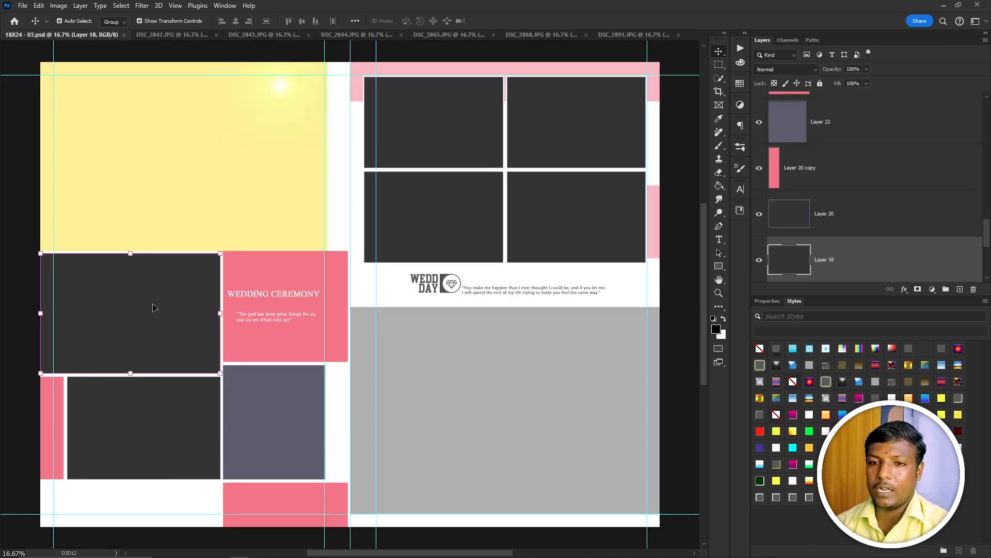
key(ctrl+Tab)
key(ctrl+a)
key(ctrl+c)
key(ctrl+w)
key(ctrl+v)
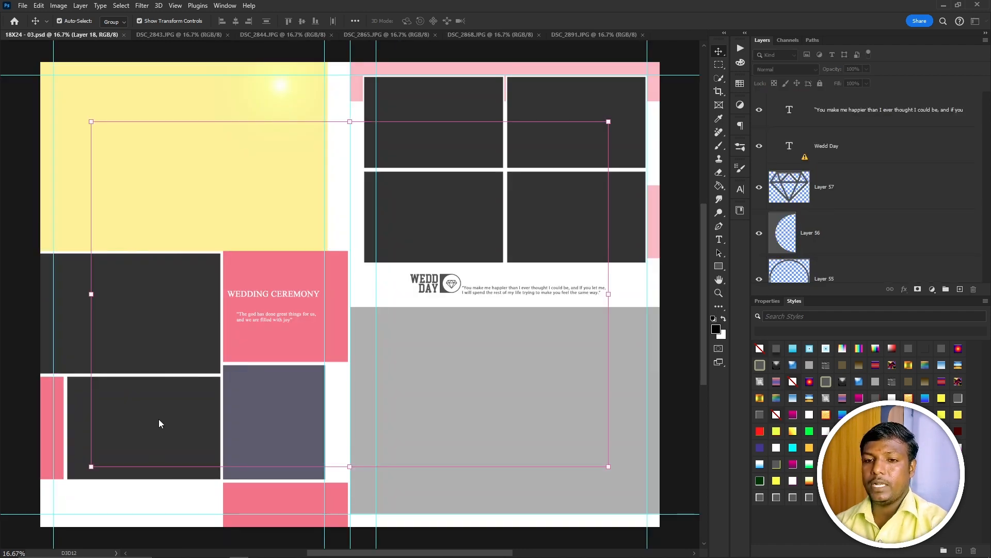
key(ctrl+alt+g)
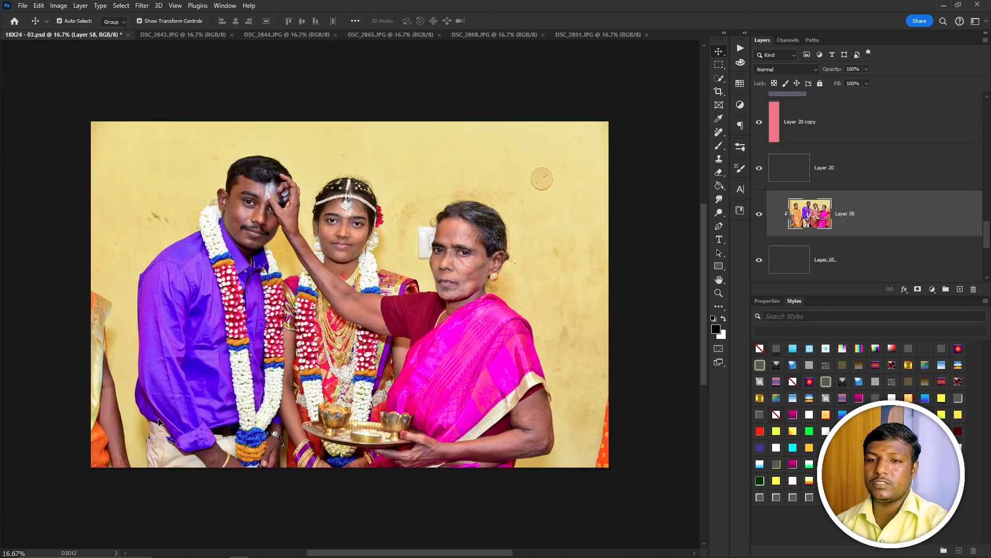
Clip DSC_2843 into the left page's lower dark frame and DSC_2844 into the upper-left frame of the right page's grid.
key(ctrl+v)
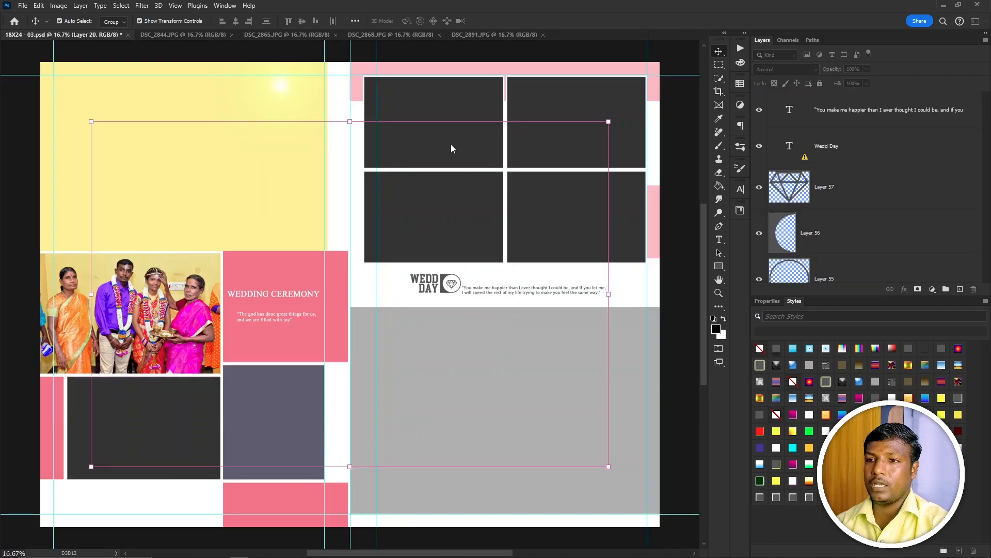
key(ctrl+alt+g)
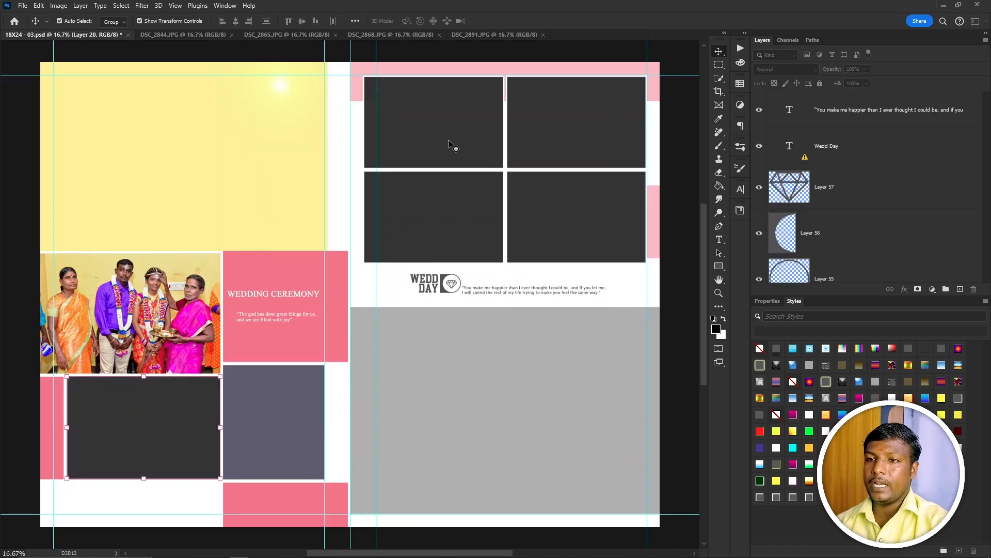
key(ctrl+Tab)
key(ctrl+a)
key(ctrl+c)
key(ctrl+w)
key(ctrl+v)
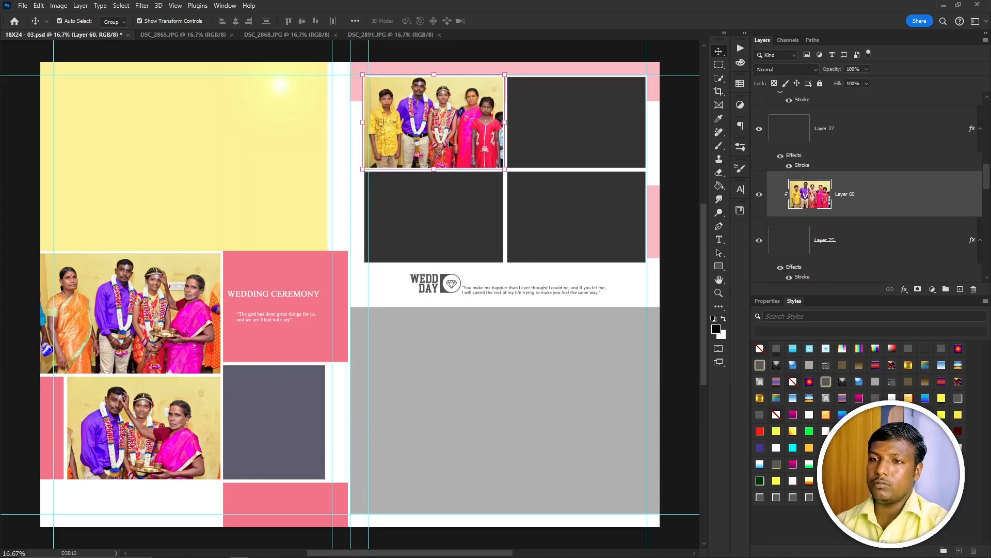
Clip DSC_2865 into the upper-right frame and DSC_2868 into the lower-left frame of the right page's four-frame grid.
key(ctrl+Tab)
key(ctrl+a)
key(ctrl+c)
key(ctrl+w)
key(ctrl+v)
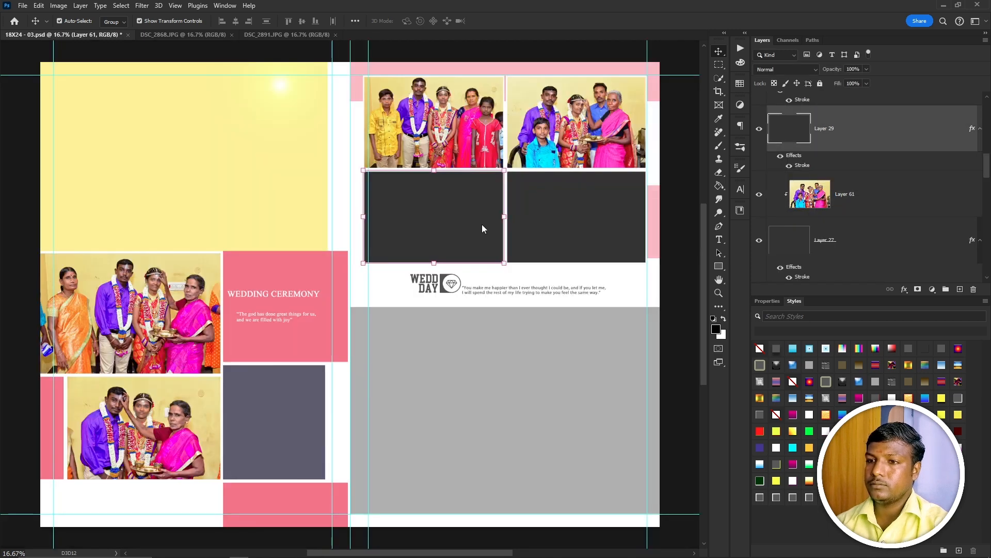
key(ctrl+v)
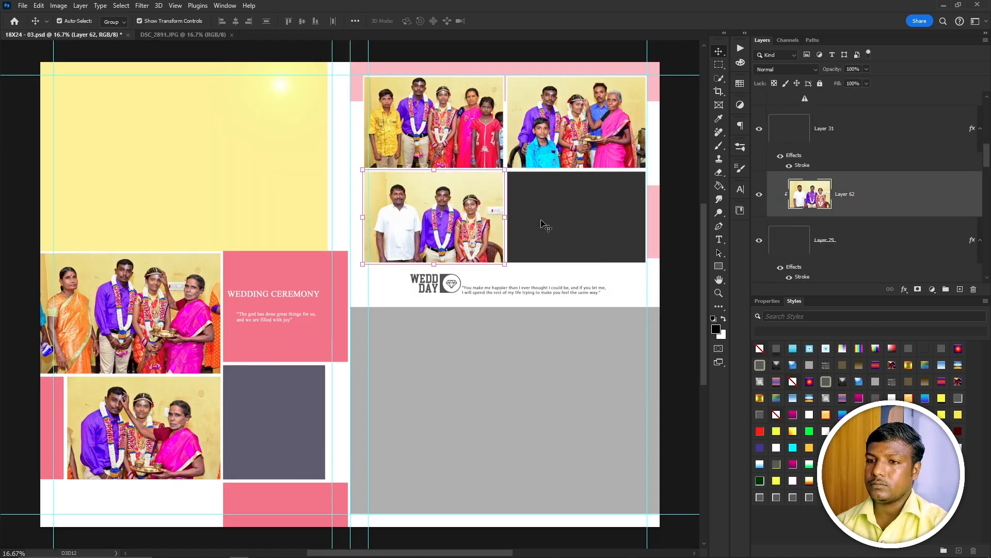
Clip DSC_2891 into the lower-right frame of the right page's grid and enlarge it proportionally about its centre.
key(ctrl+Tab)
key(ctrl+a)
key(ctrl+c)
key(ctrl+w)
key(ctrl+v)
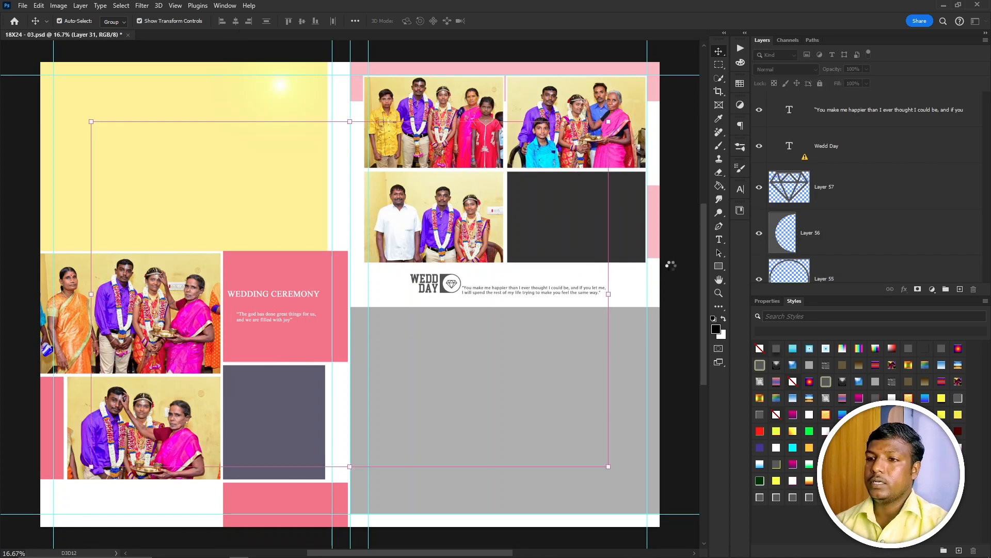
drag(647, 217, 666, 215)
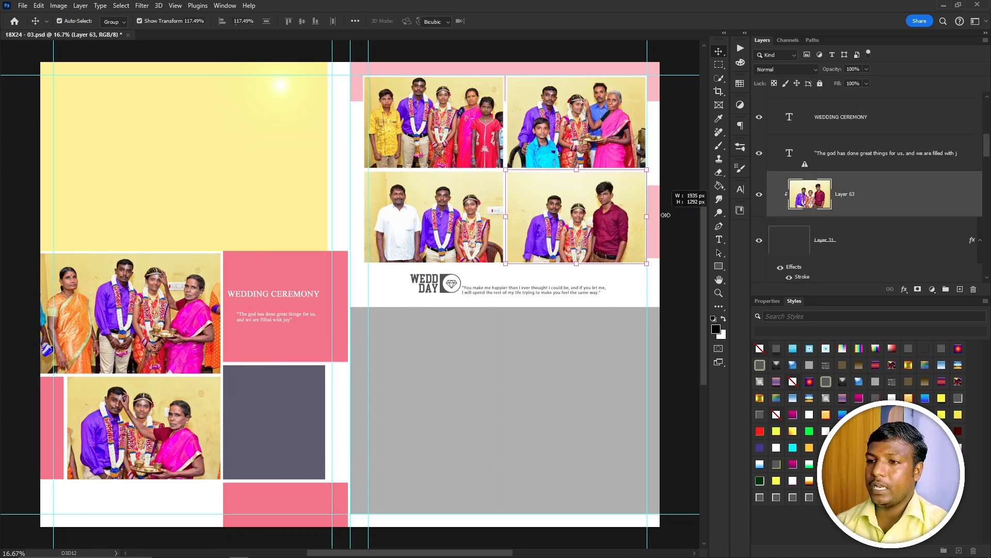
key(Return)
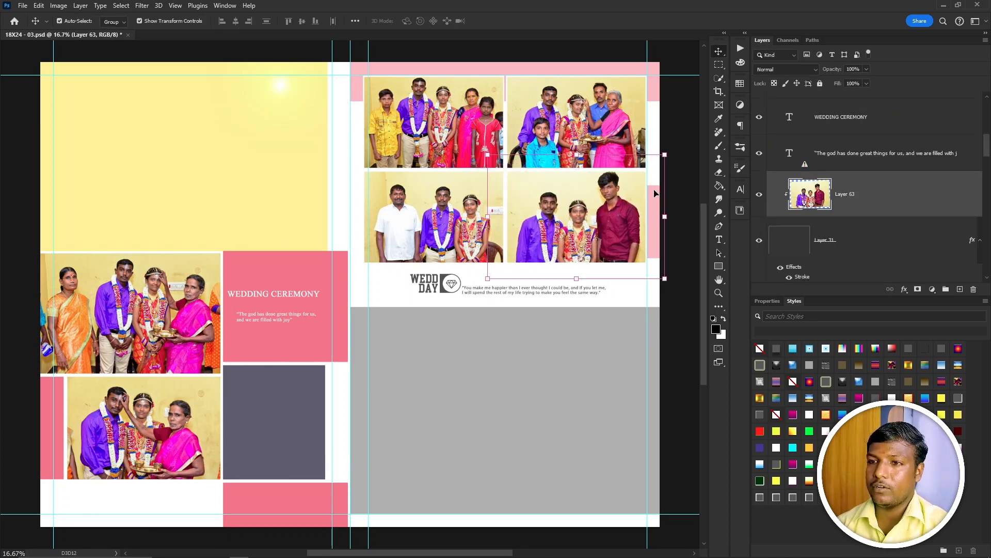
Deselect all layers and save the 18X24 - 03 album spread.
click(440, 138)
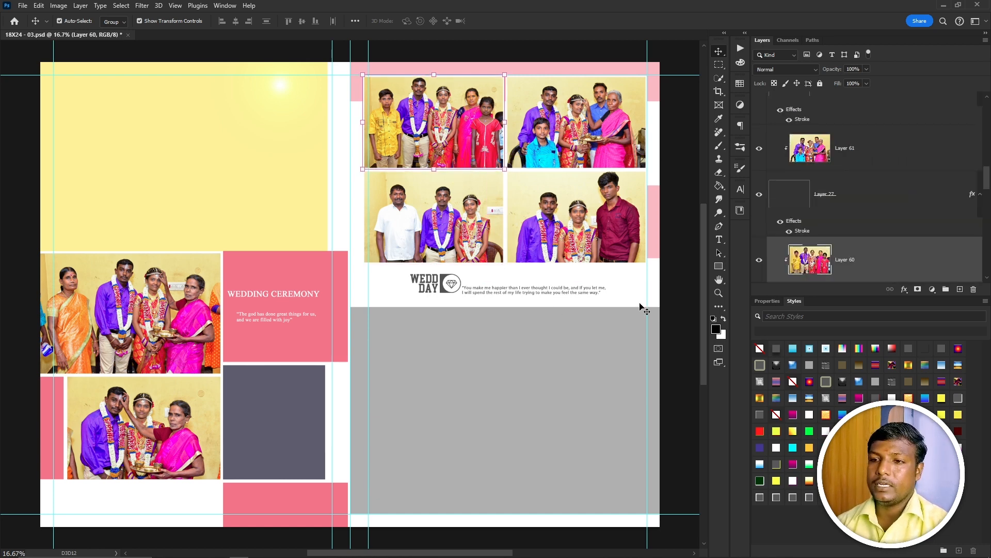
click(675, 267)
key(ctrl+s)
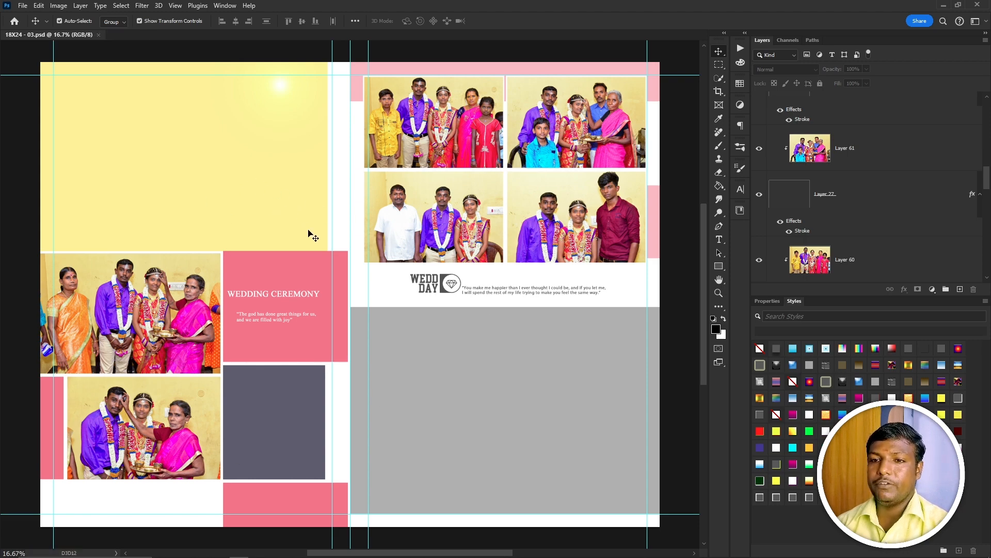
Switch to the Picture folder in File Explorer and clear the photo selection.
key(alt+Tab)
click(711, 409)
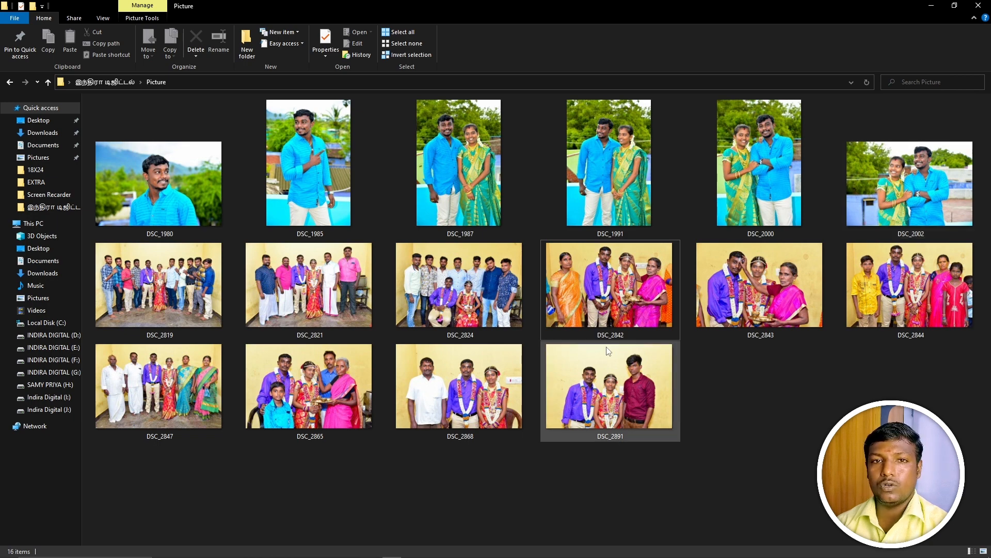
mouse_move(602, 349)
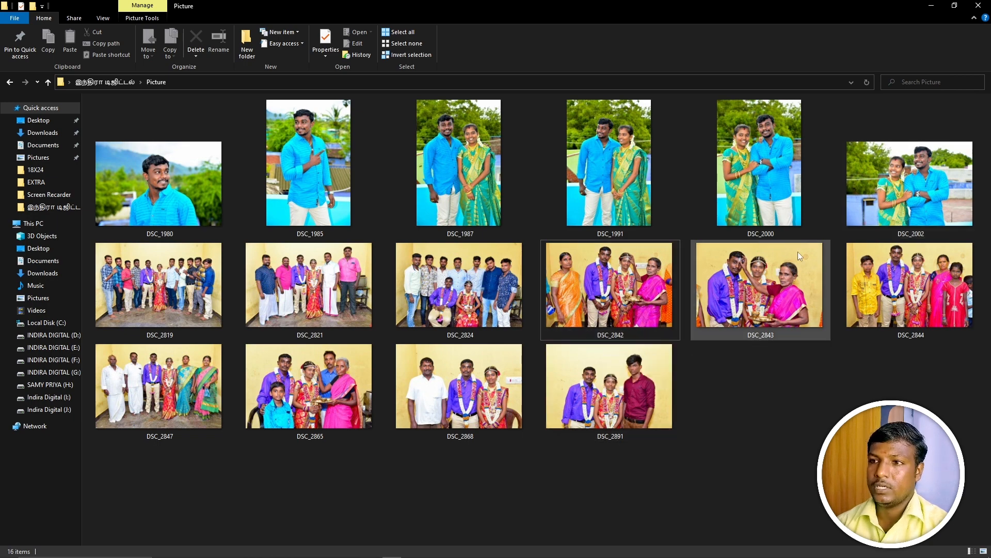
Clip DSC_2002 into the large upper frame of the left page and blend it in Luminosity mode.
key(alt+Tab)
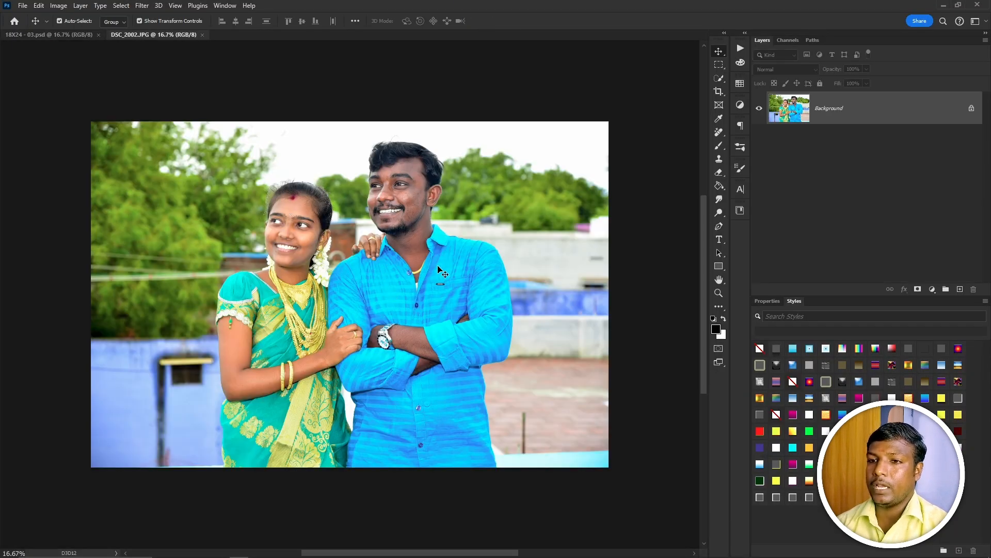
key(ctrl+Tab)
click(230, 225)
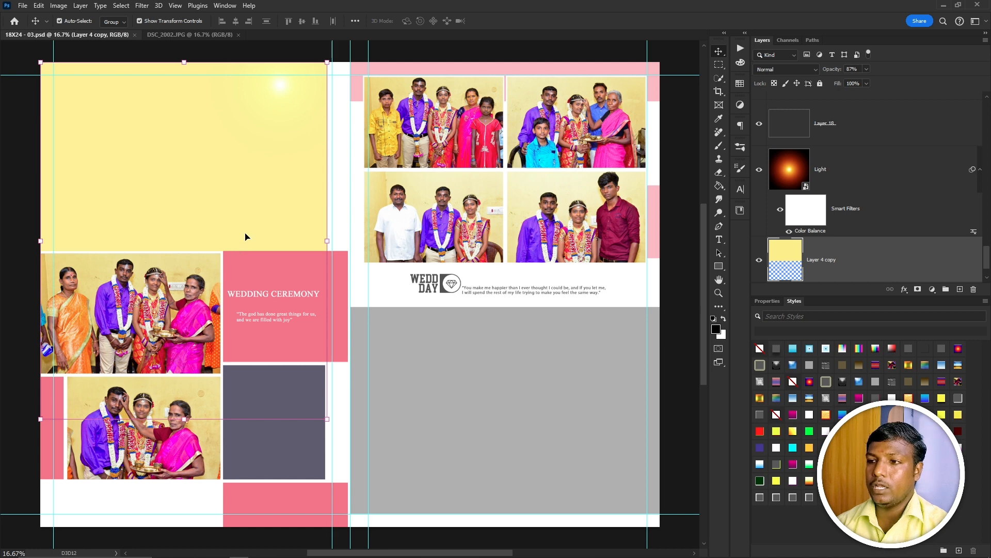
right_click(228, 214)
click(246, 224)
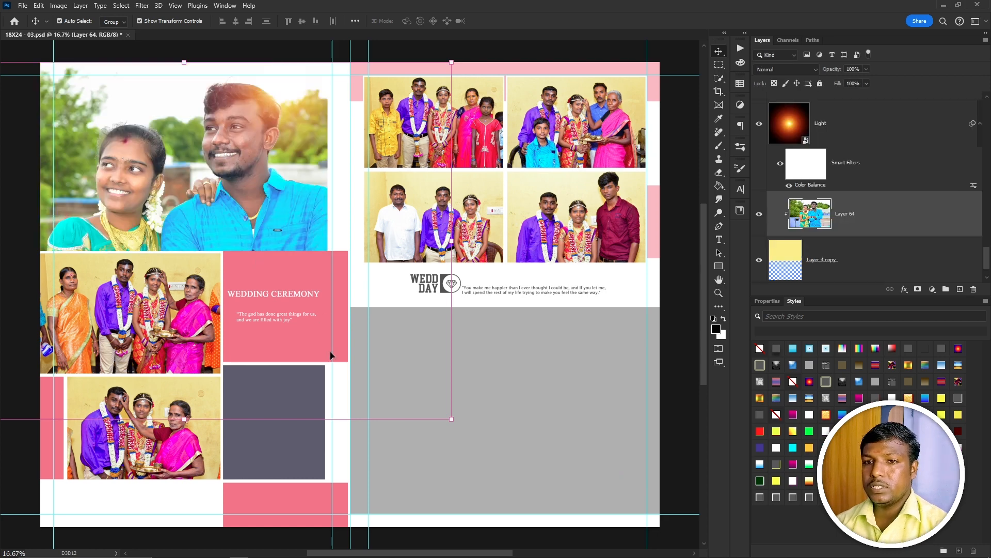
key(shift+alt+y)
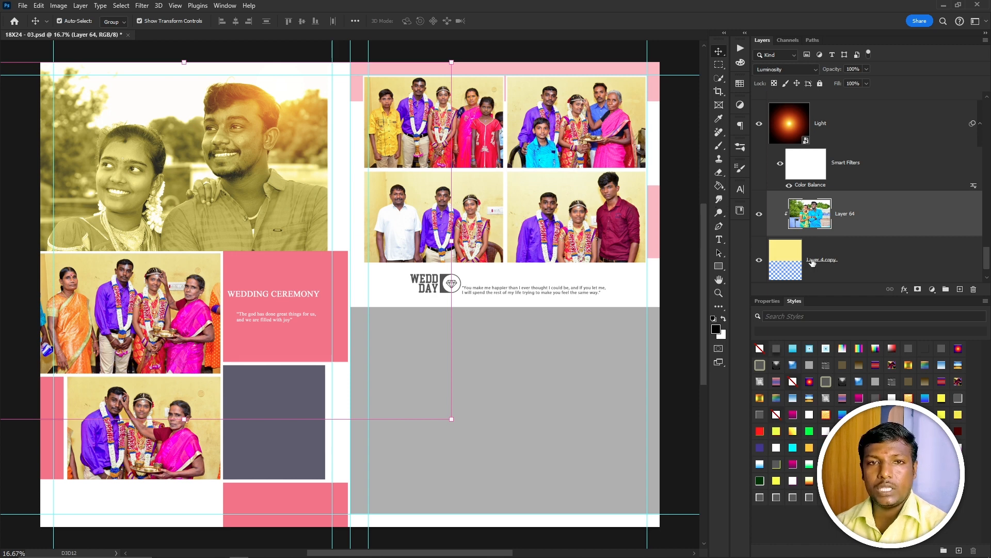
Try to scale down and reposition the couple photo within the left page's large upper frame.
scroll(220, 203, down, 1)
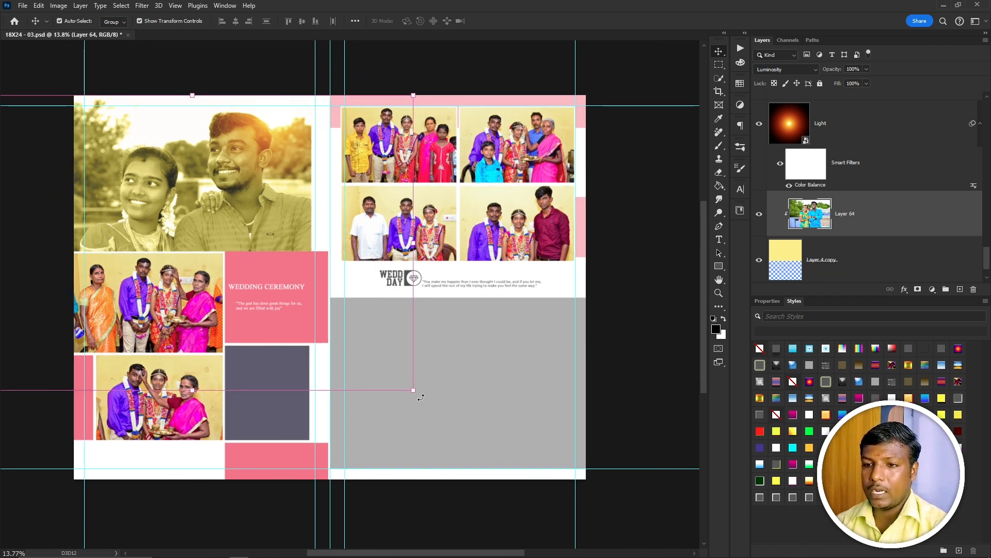
drag(412, 390, 287, 306)
drag(241, 244, 229, 220)
key(Return)
key(ctrl+z)
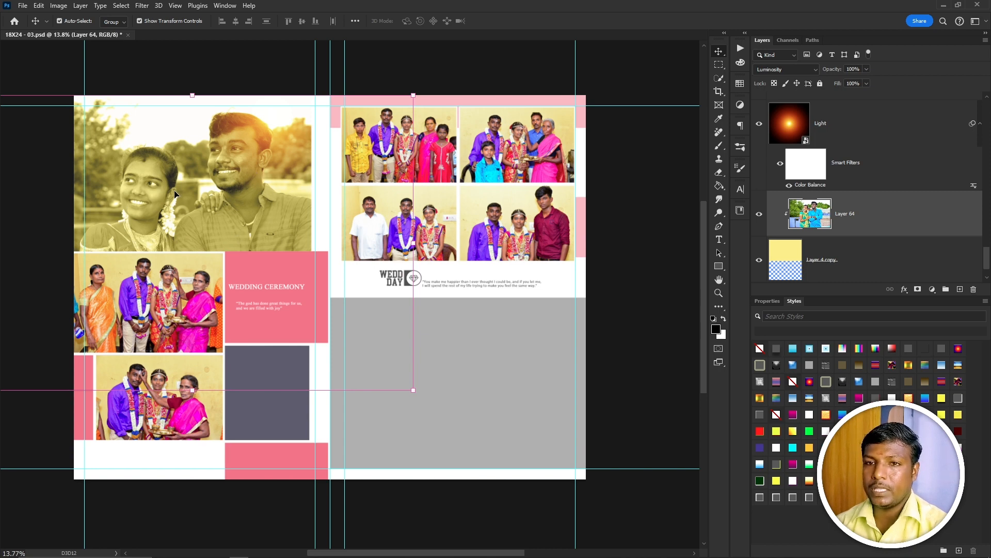
Open group photo DSC_2824 and clip it into the large grey frame on the lower right page.
key(alt+Tab)
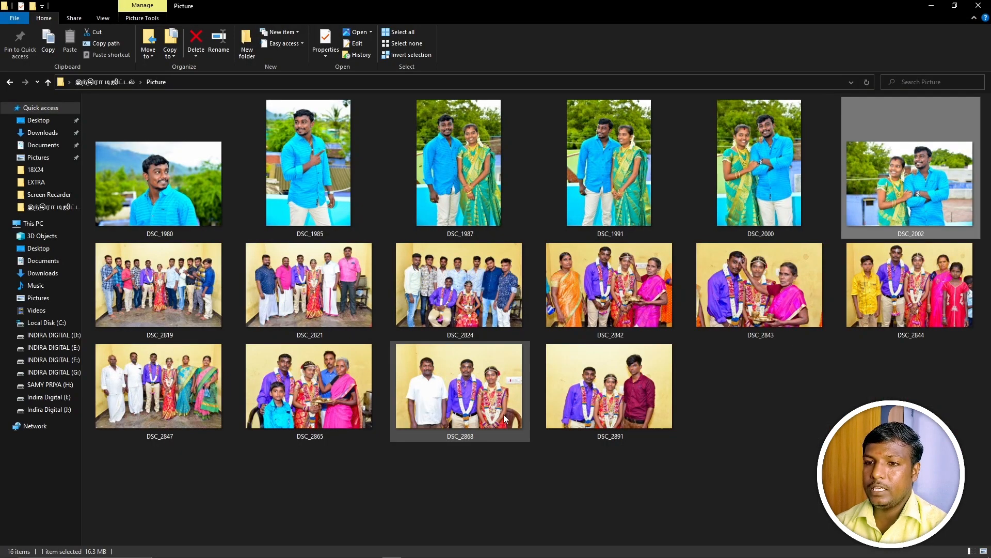
click(506, 480)
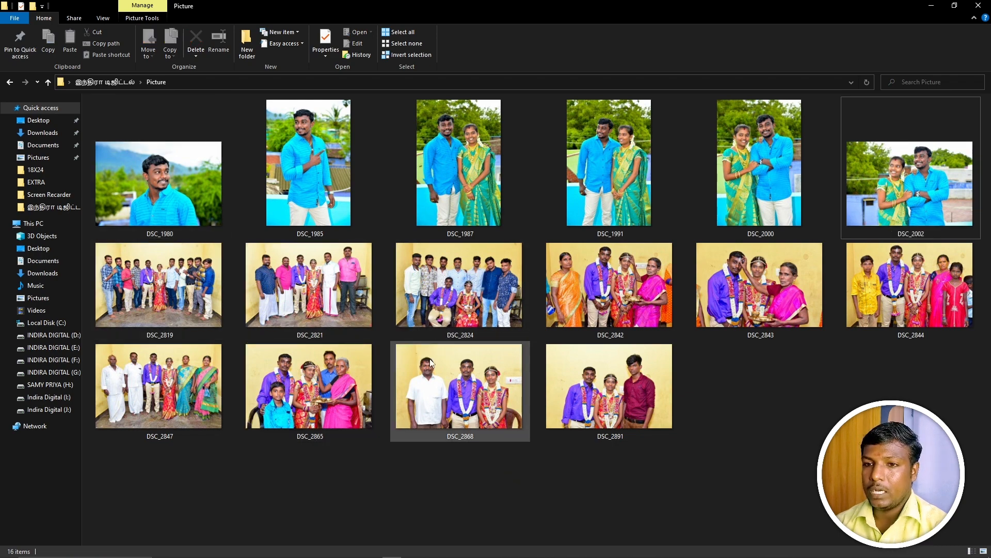
drag(456, 291, 361, 434)
key(alt+Tab)
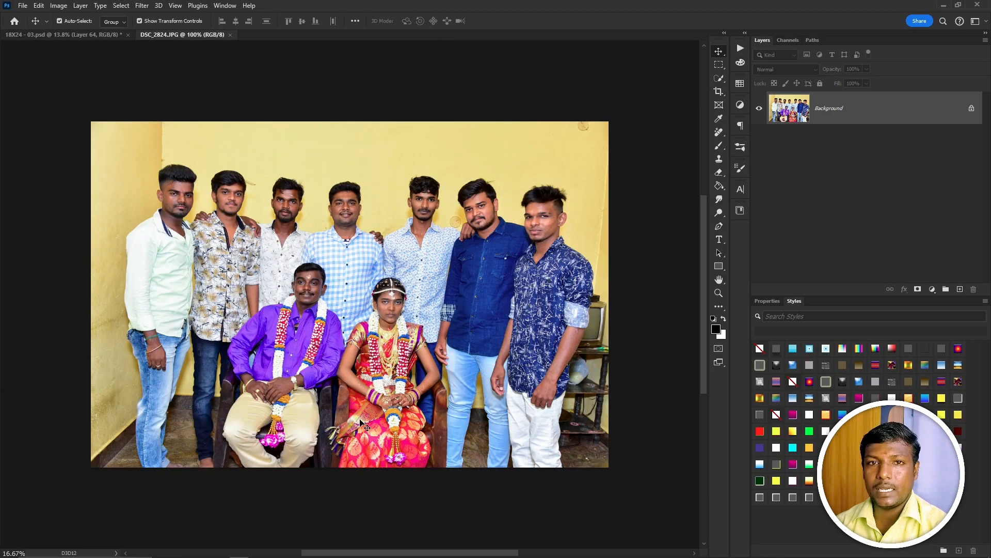
key(ctrl+Tab)
click(465, 379)
key(ctrl+Tab)
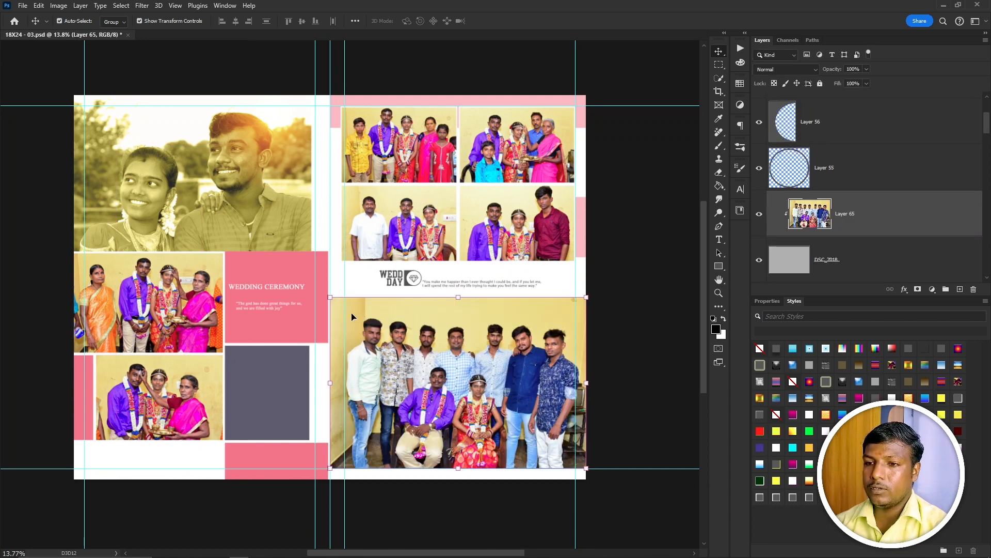
Enlarge the group photo slightly in proportion so it overlaps its frame's edges, and deselect it.
drag(331, 299, 321, 292)
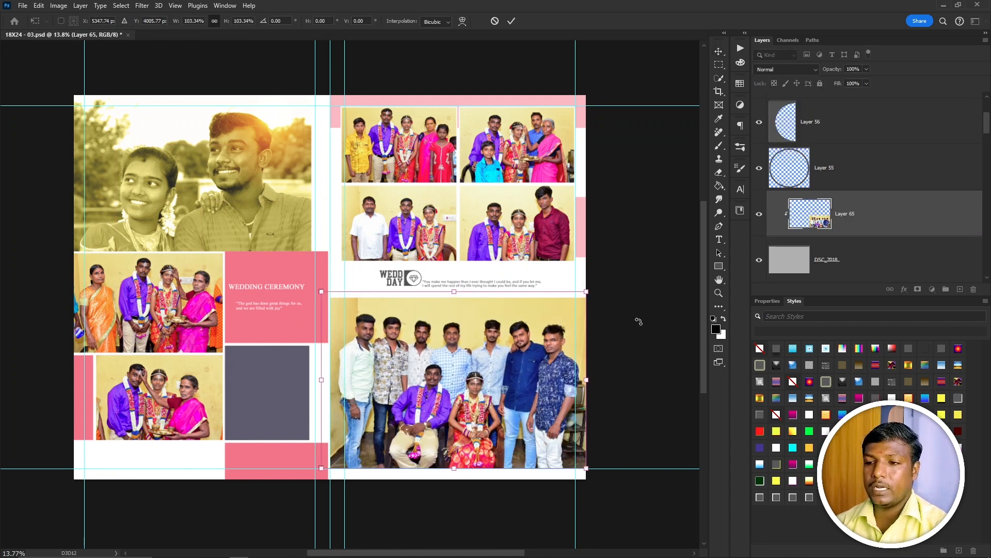
drag(599, 293, 627, 274)
drag(588, 466, 594, 469)
key(Return)
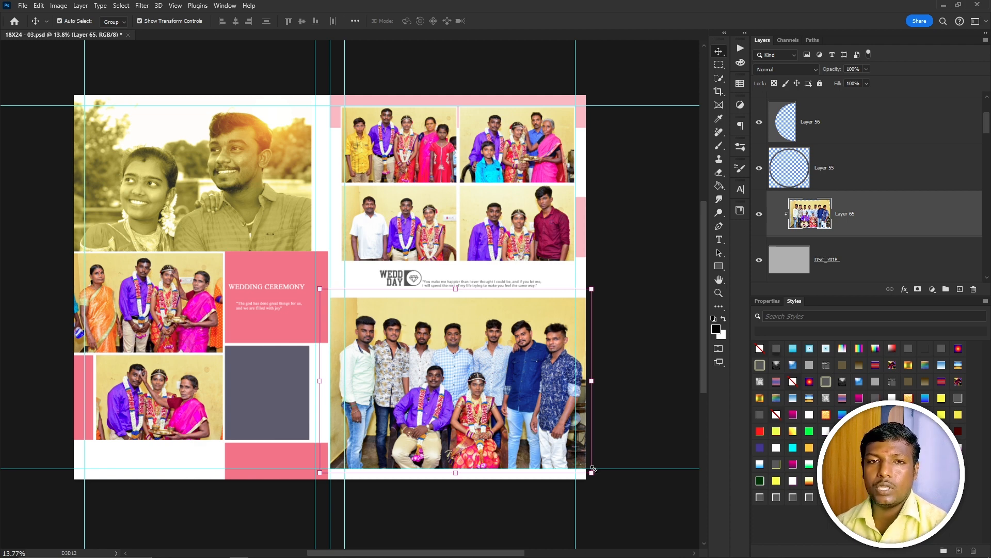
click(661, 338)
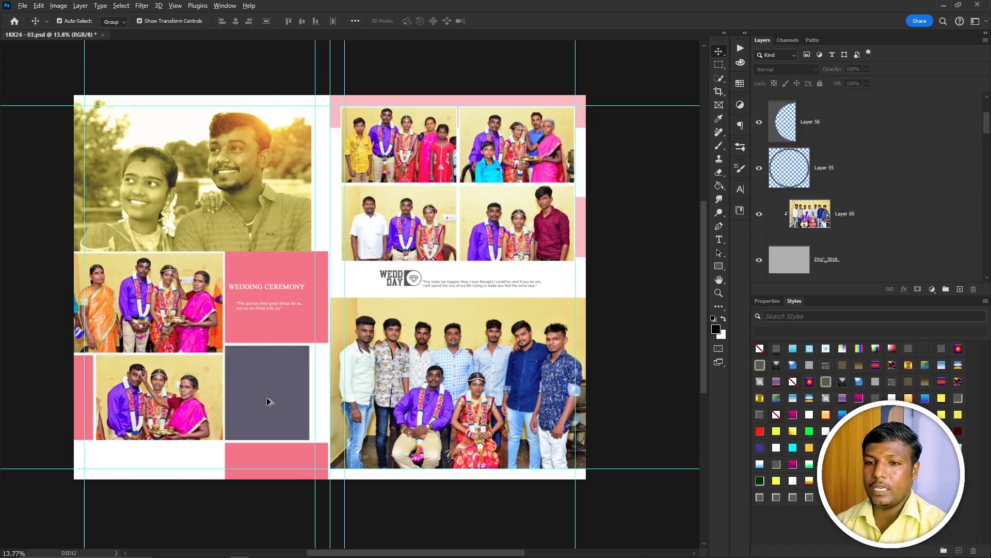
Open DSC_1980 and clip it into the dark purple frame on the lower left page.
key(alt+Tab)
click(151, 188)
double_click(151, 188)
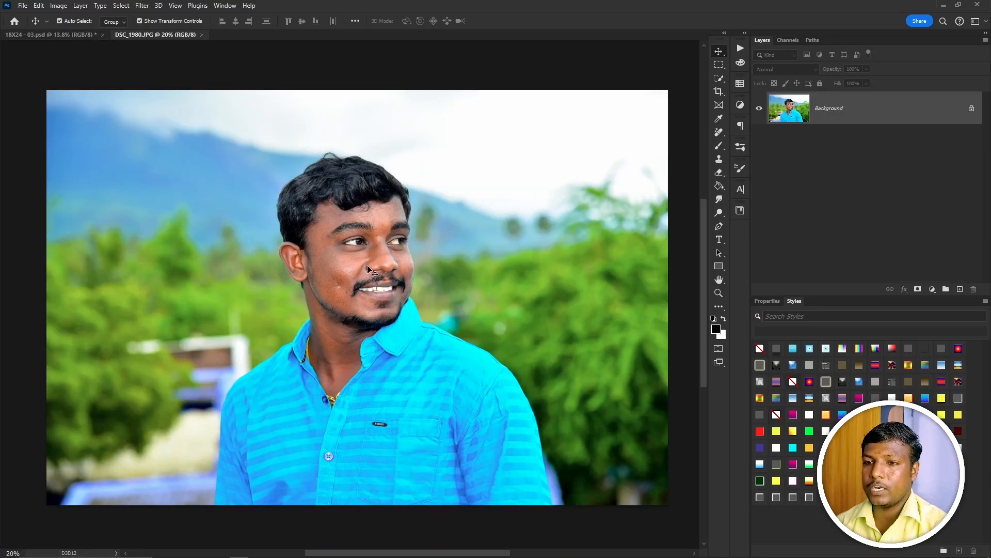
click(49, 34)
click(276, 398)
key(ctrl+Tab)
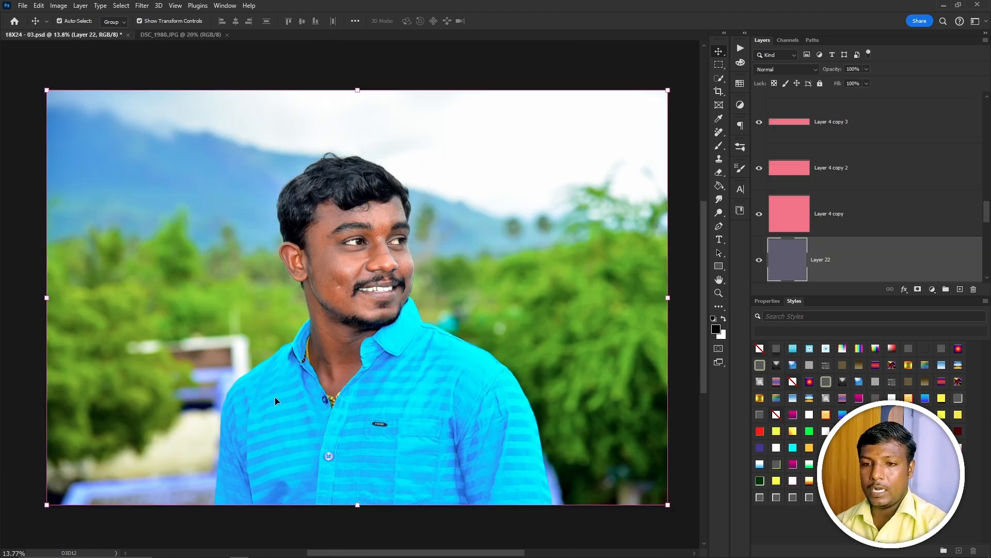
key(ctrl+a)
key(ctrl+c)
key(ctrl+w)
key(ctrl+v)
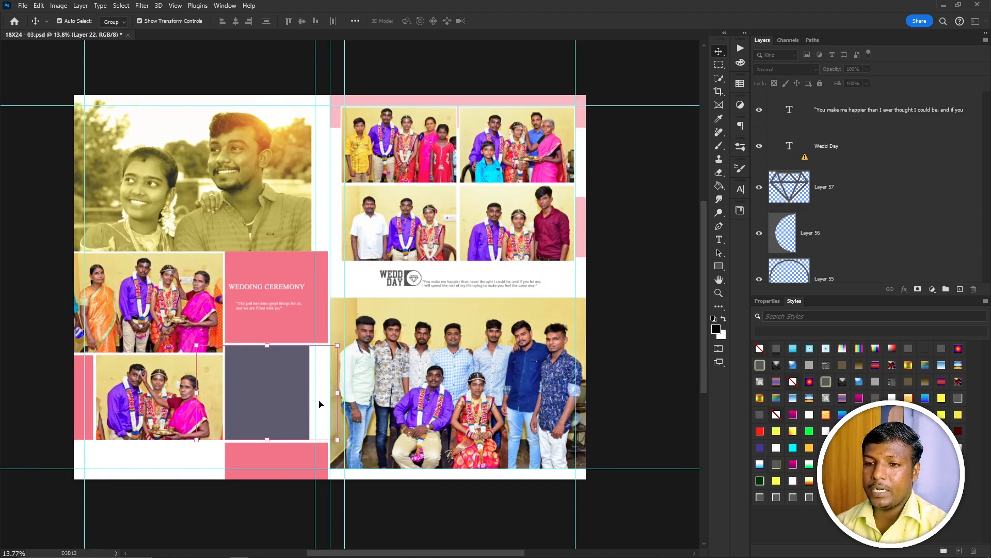
key(ctrl+alt+g)
Enlarge the groom's photo to about 133% about its centre, set its blend mode to Luminosity and deselect it.
drag(346, 393, 362, 391)
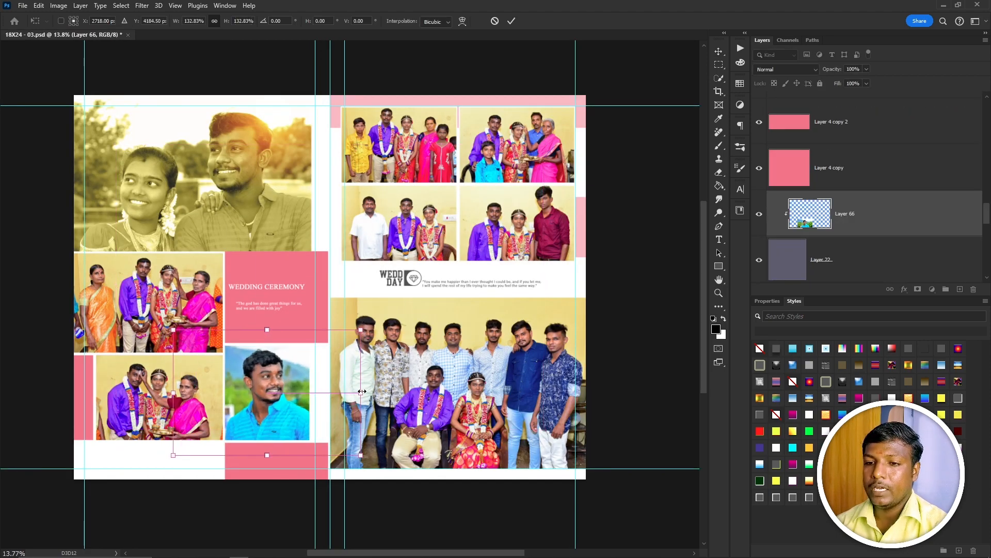
key(Return)
key(alt+shift+y)
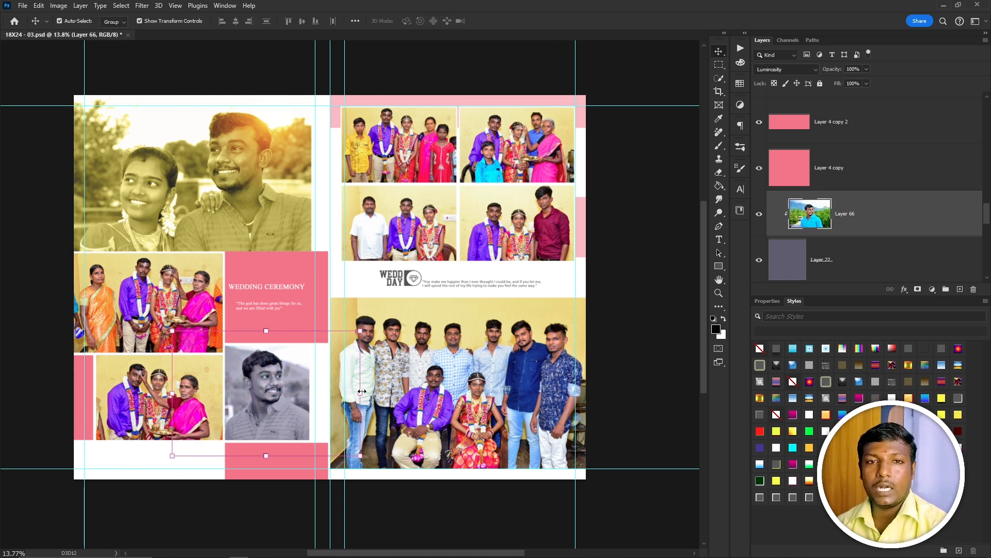
click(644, 337)
Preview the finished spread in full screen with the guides and panels hidden.
key(ctrl+0)
key(ctrl+semicolon)
key(Tab)
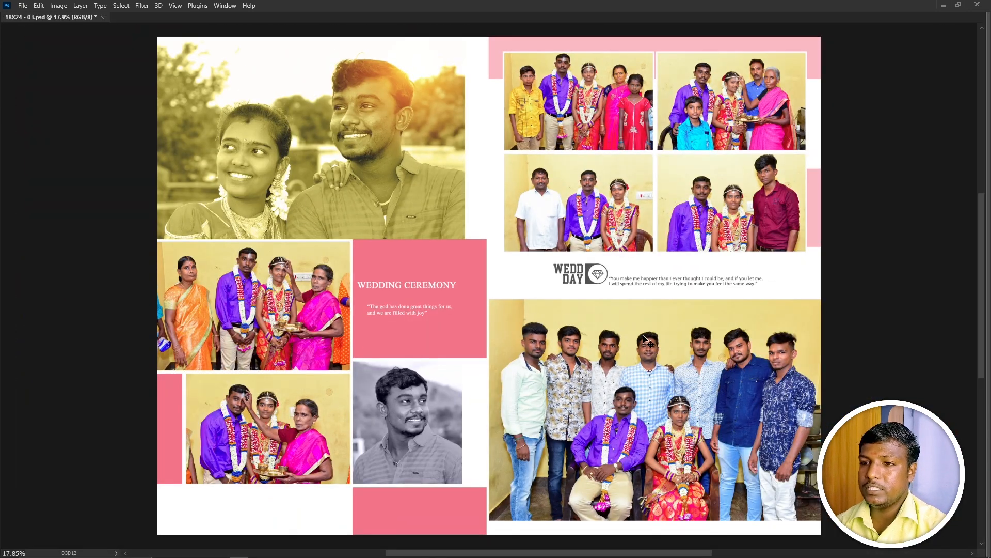
key(f)
key(f)
key(ctrl+0)
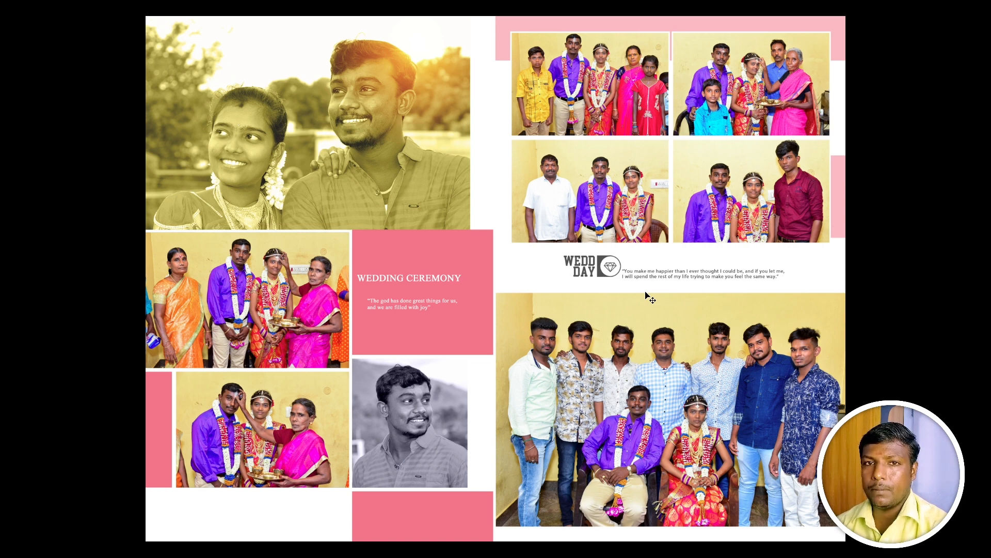
Switch to File Explorer and look over the A (22) template and the Picture folder to choose the next design.
key(alt+Tab)
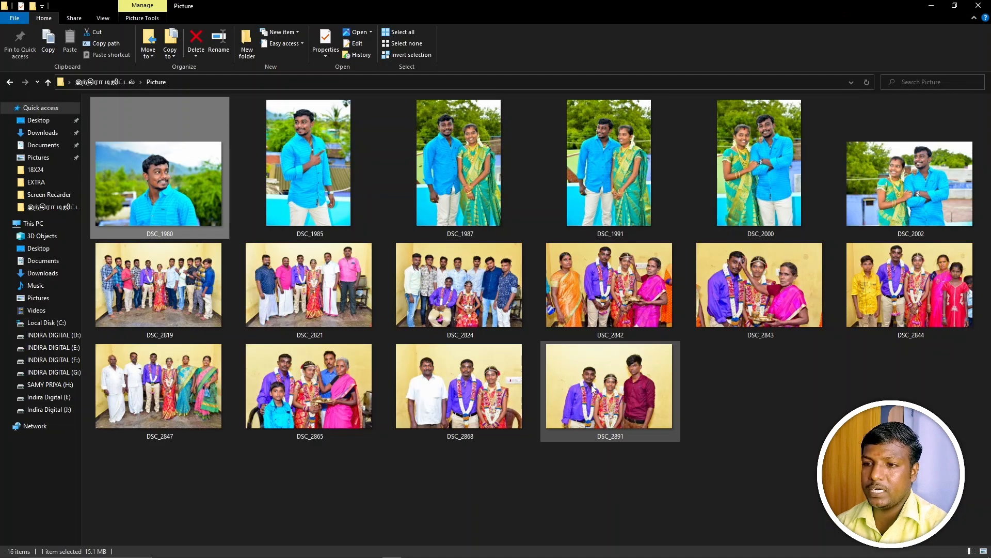
click(671, 385)
key(BackSpace)
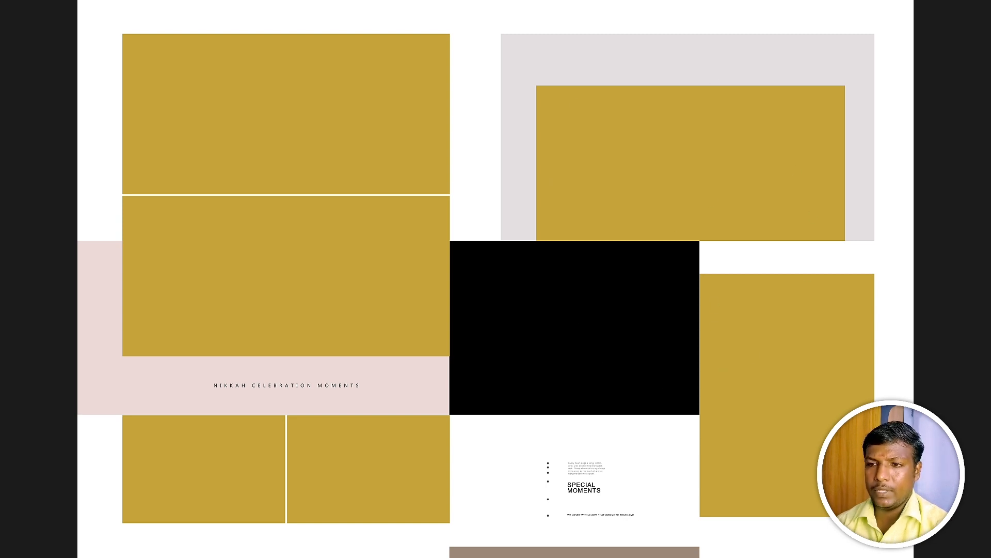
key(Escape)
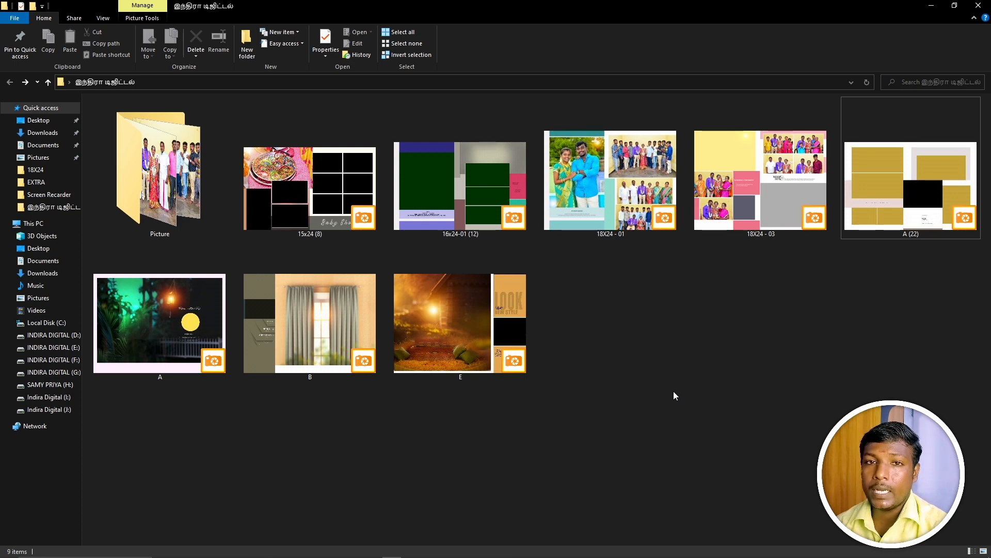
double_click(218, 175)
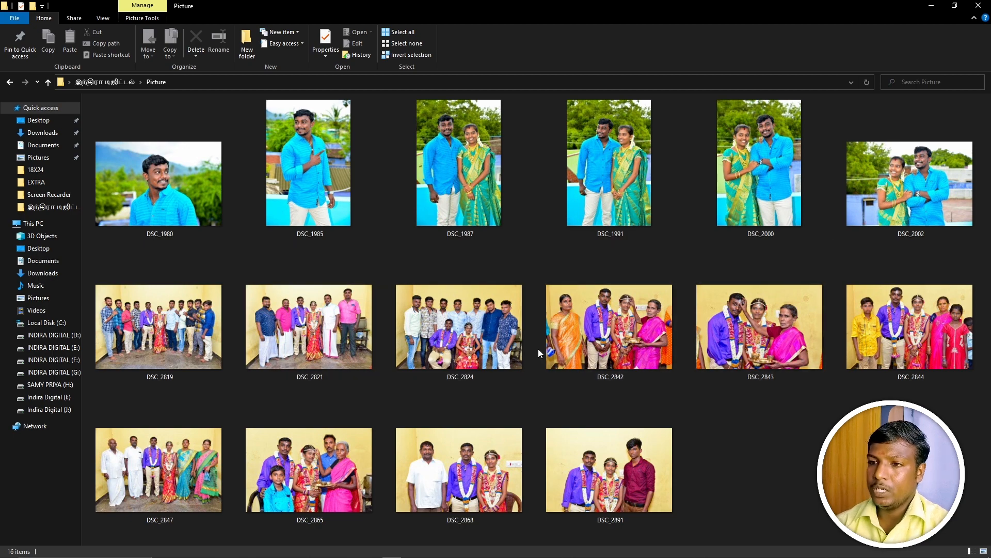
key(alt+Left)
Close the 18X24 - 03 spread and open template A from the album folder in Photoshop.
click(165, 317)
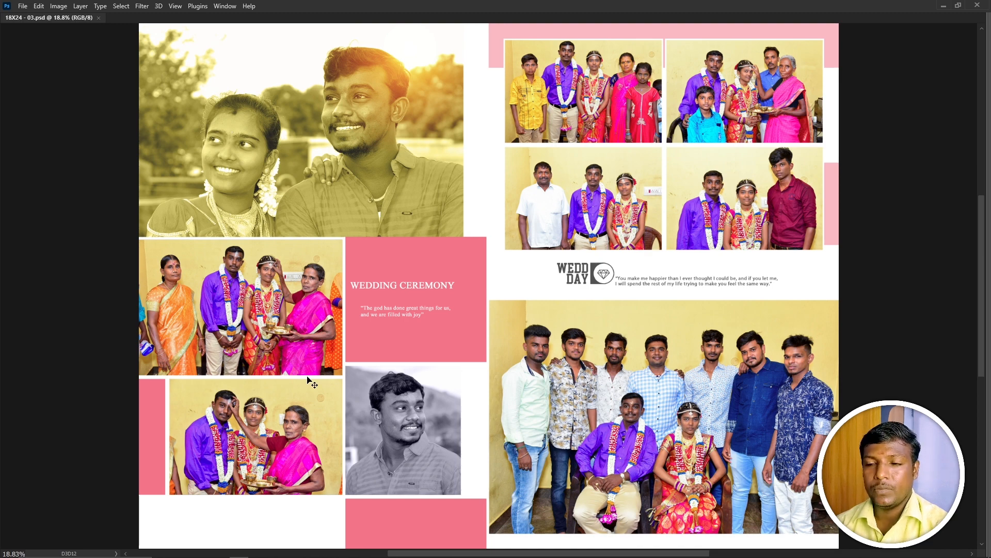
key(ctrl+w)
key(alt+Tab)
drag(178, 333, 378, 348)
key(alt+Tab)
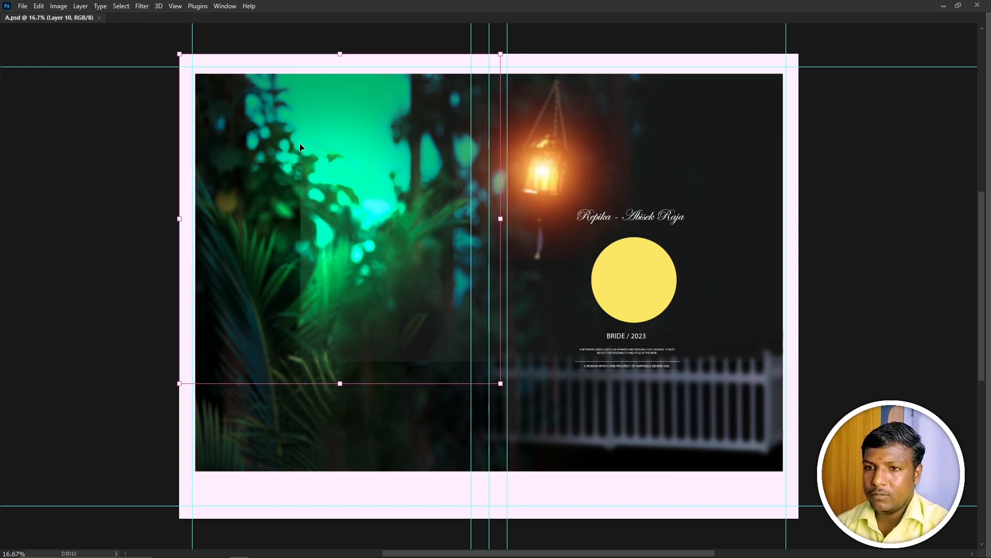
Try to shift the green glow layer slightly on the template's left side.
click(293, 235)
drag(293, 236, 282, 236)
key(ctrl+z)
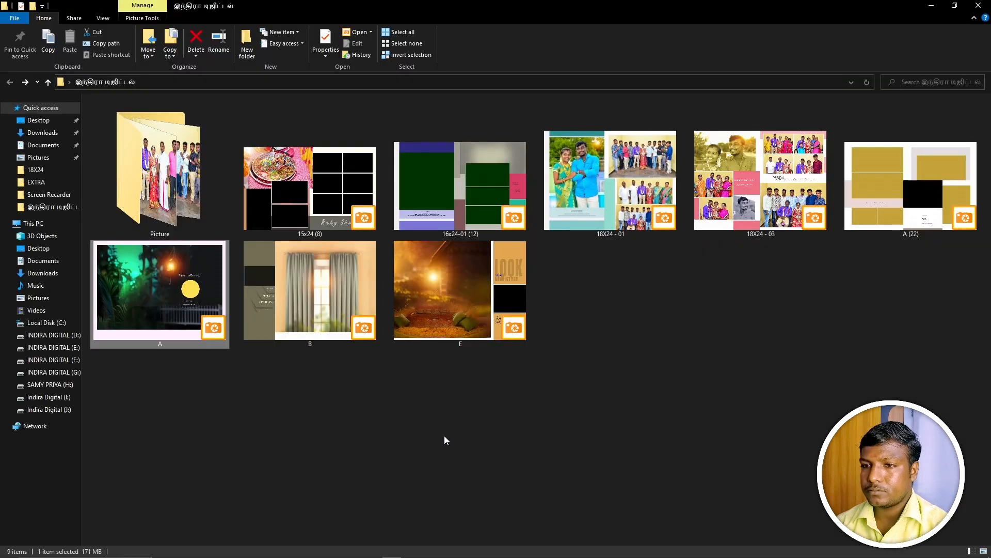
Open DSC_1985 from the Picture folder in Photoshop and show the panels.
double_click(155, 171)
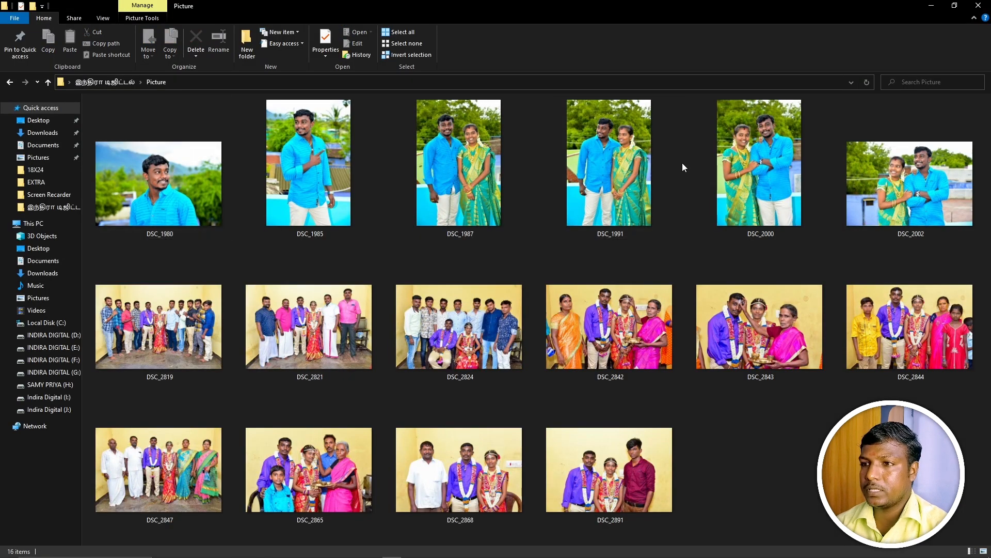
click(299, 154)
key(alt+Tab)
drag(279, 210, 401, 265)
key(Tab)
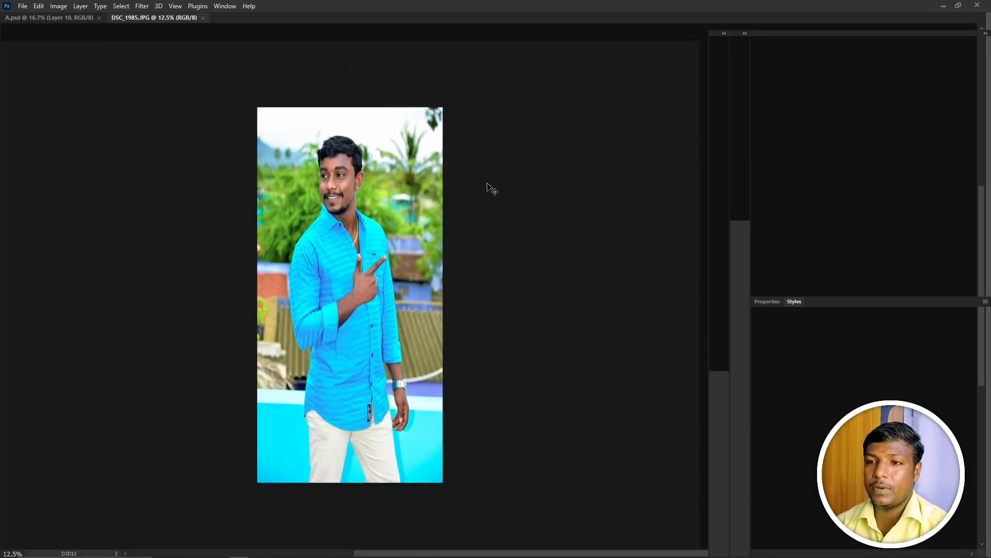
Cut the groom out of his background with Select Subject and a layer mask.
key(w)
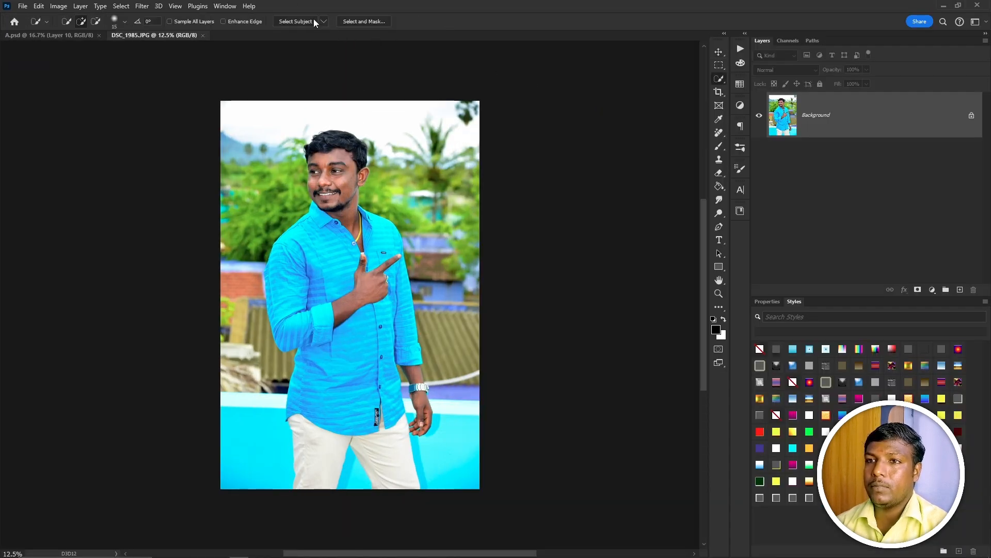
click(302, 22)
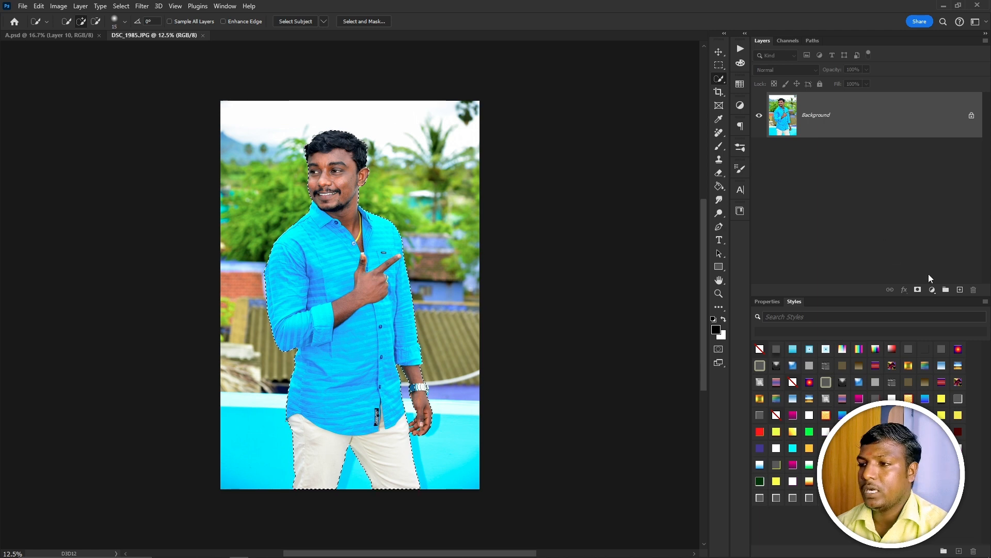
click(918, 290)
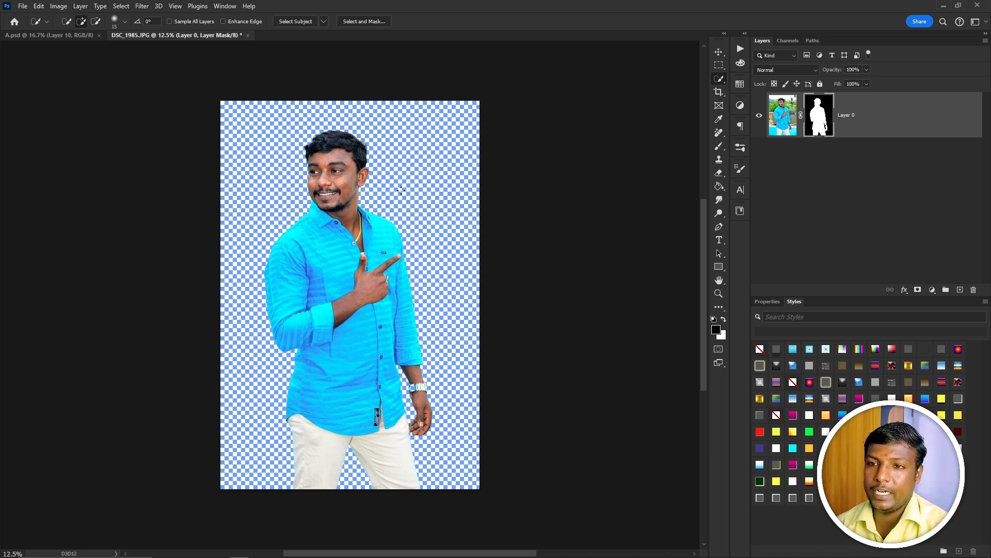
Copy the masked groom from DSC_1985 into spread A as a new layer and scale him to about 91%.
click(788, 110)
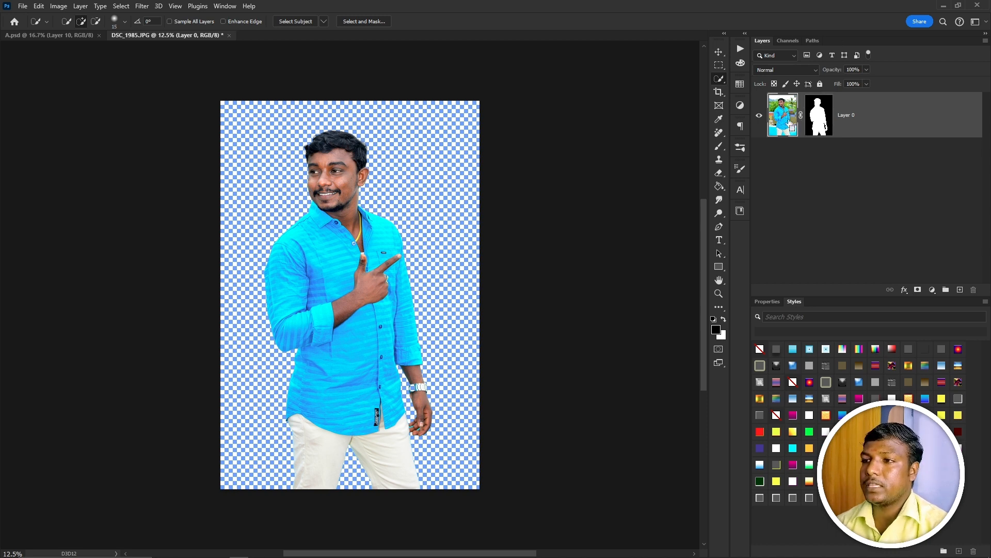
key(ctrl+Tab)
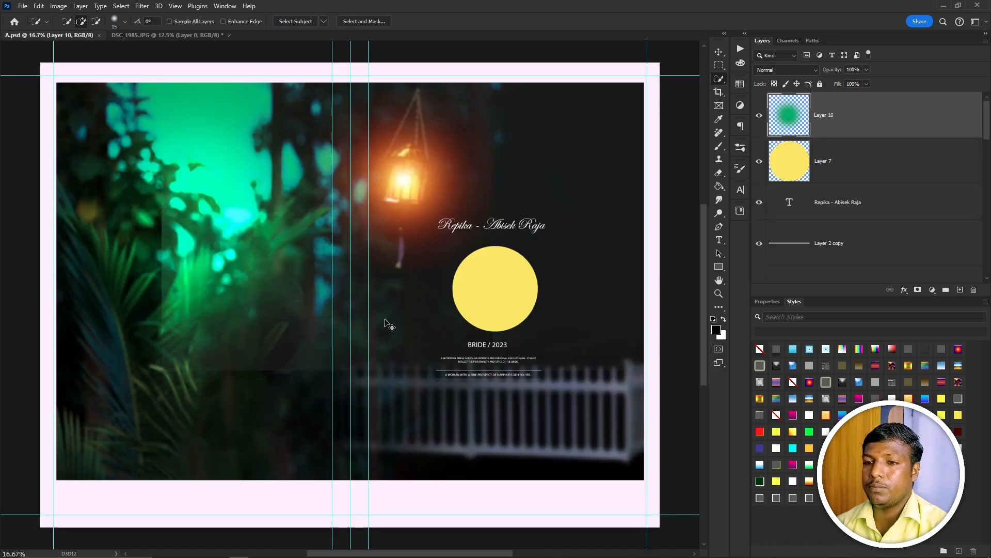
key(ctrl+v)
key(ctrl+t)
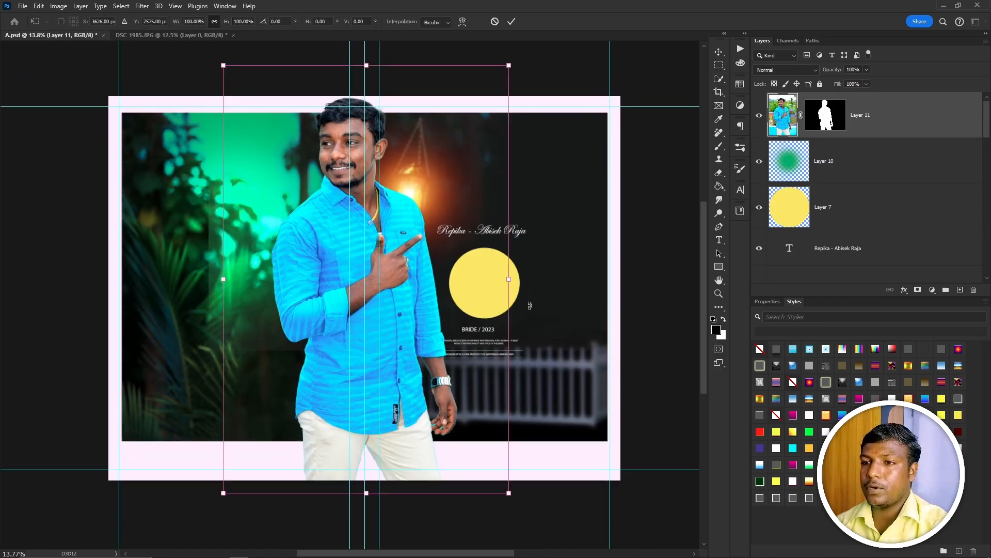
drag(511, 280, 493, 281)
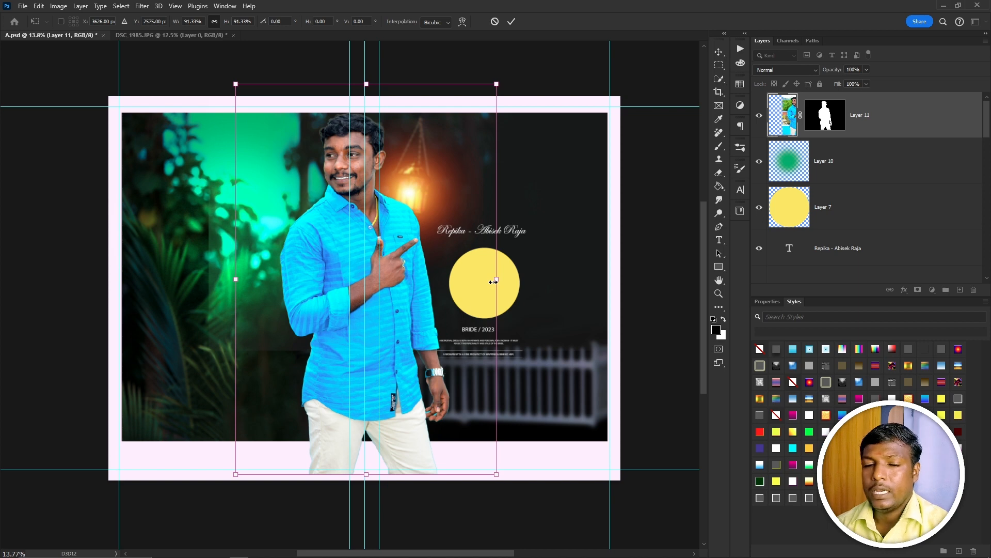
key(Return)
key(w)
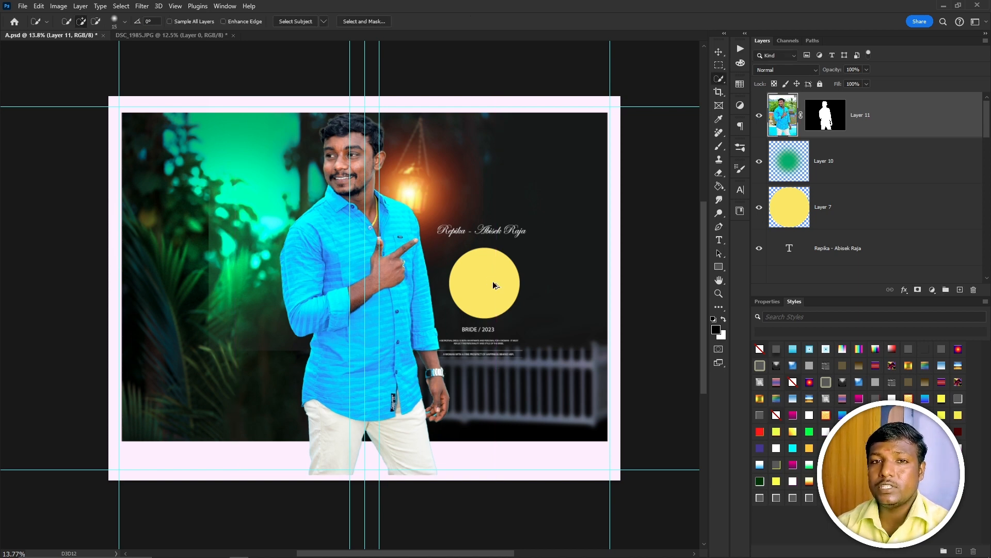
Check spread A's image size, and move the groom cutout onto the left half of the spread.
key(ctrl+alt+i)
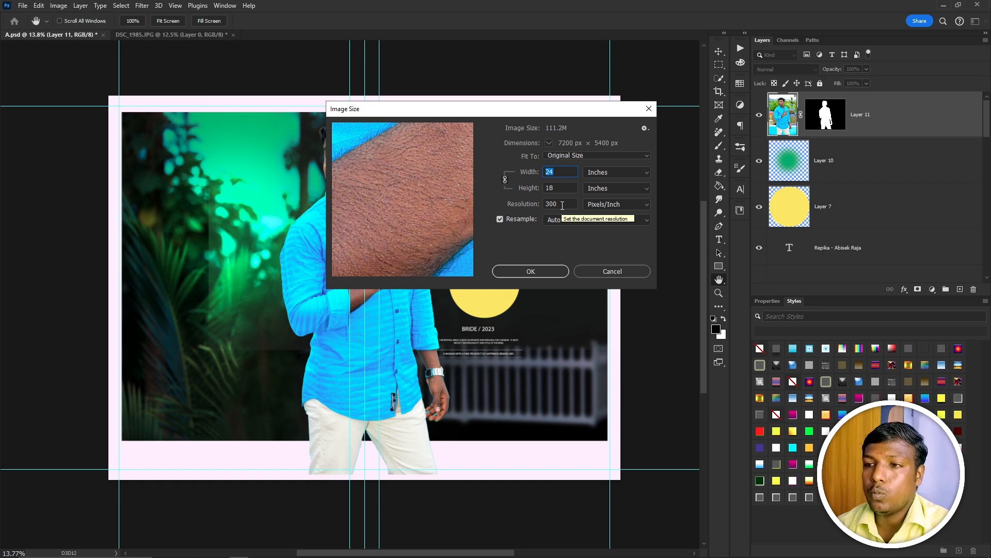
click(577, 272)
key(c)
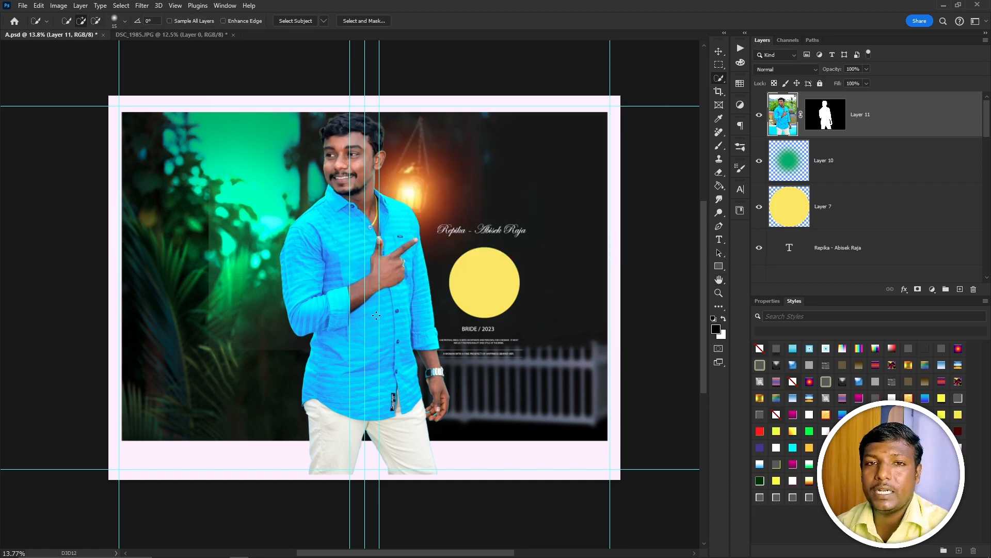
key(v)
drag(404, 324, 303, 331)
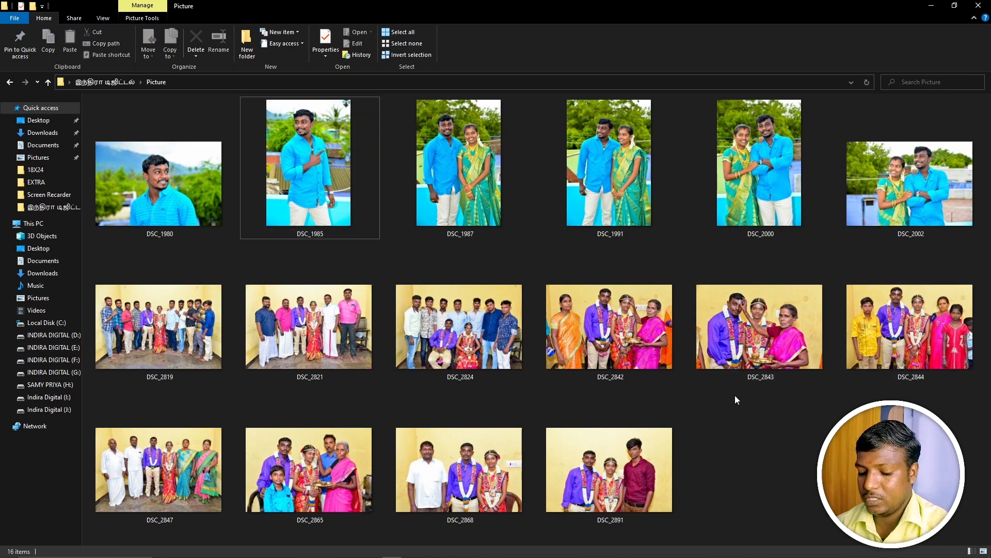
Open template A (22) from the album folder in Photoshop to check its image size, and close it.
key(alt+Up)
drag(913, 232, 398, 23)
key(alt+Tab)
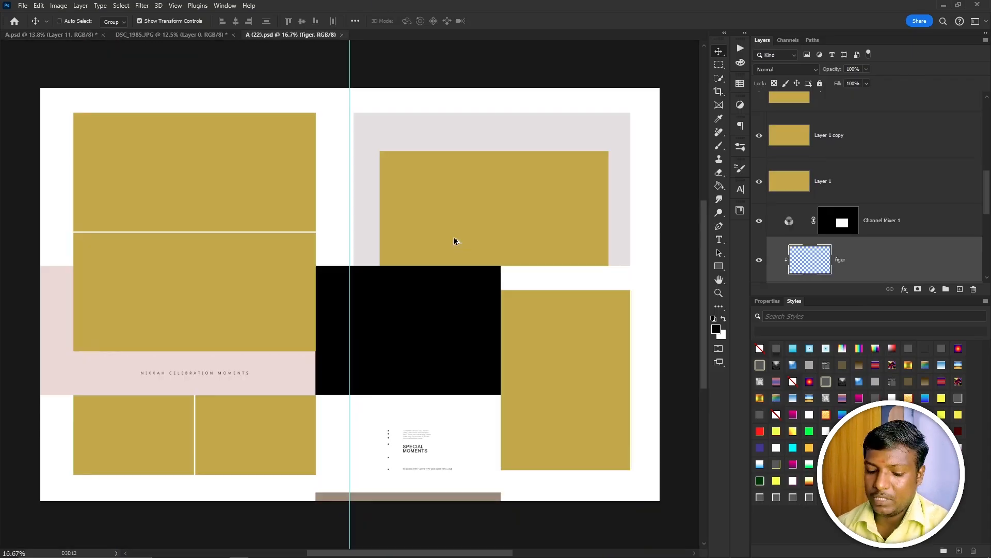
key(ctrl+alt+i)
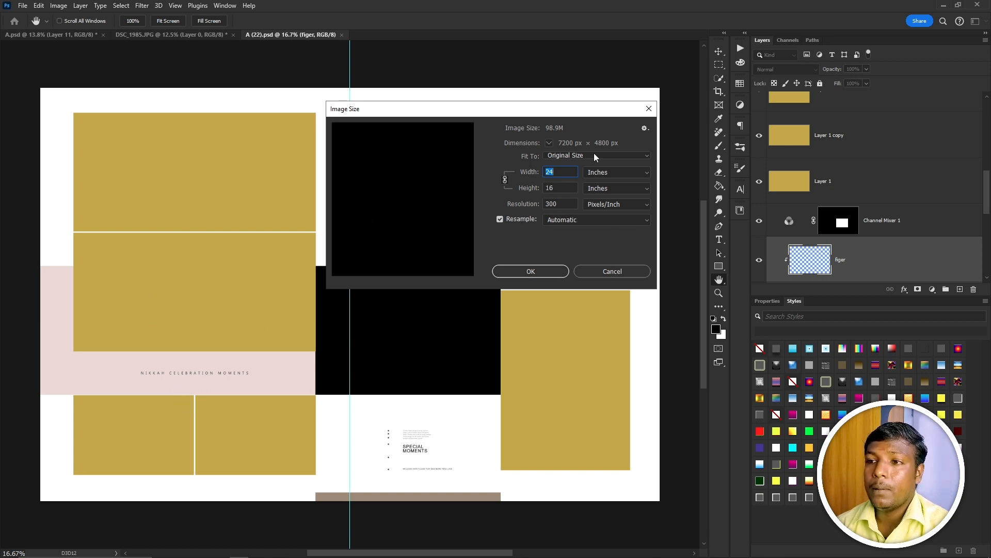
click(649, 109)
key(v)
key(ctrl+0)
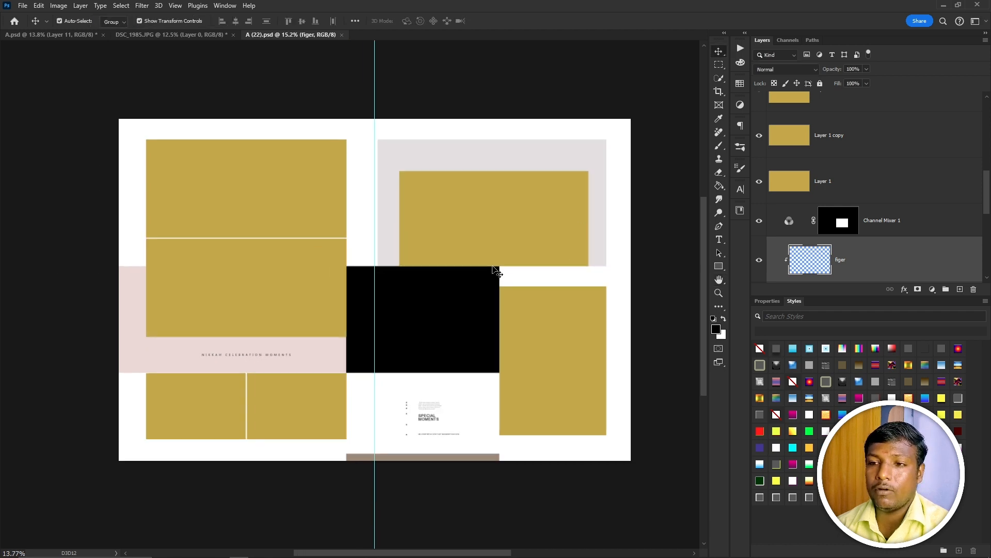
key(ctrl+w)
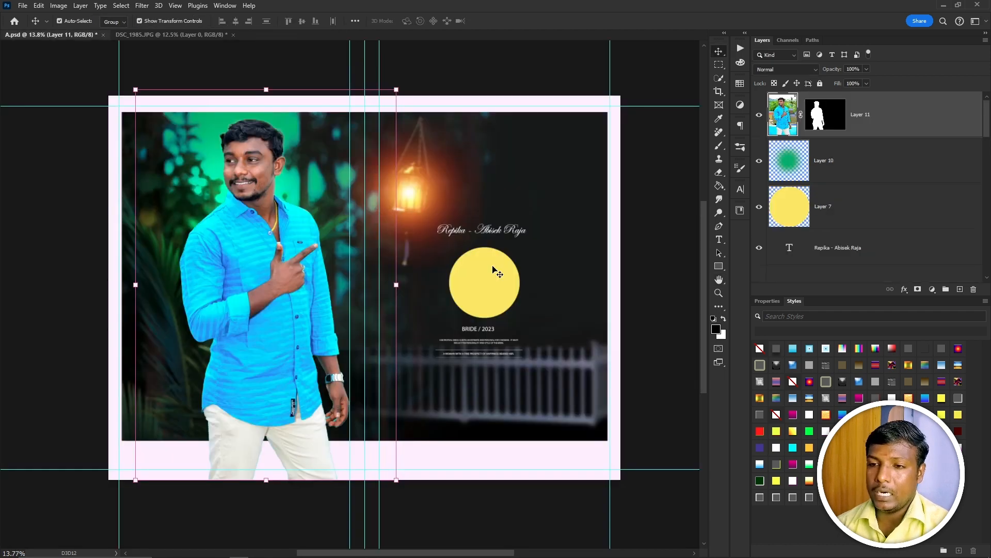
Shrink the groom cutout and align its lower edge with the bottom edge of the dark background picture.
drag(272, 367, 257, 372)
drag(255, 492, 368, 451)
key(Return)
drag(233, 415, 250, 416)
drag(310, 433, 756, 421)
key(shift+Up)
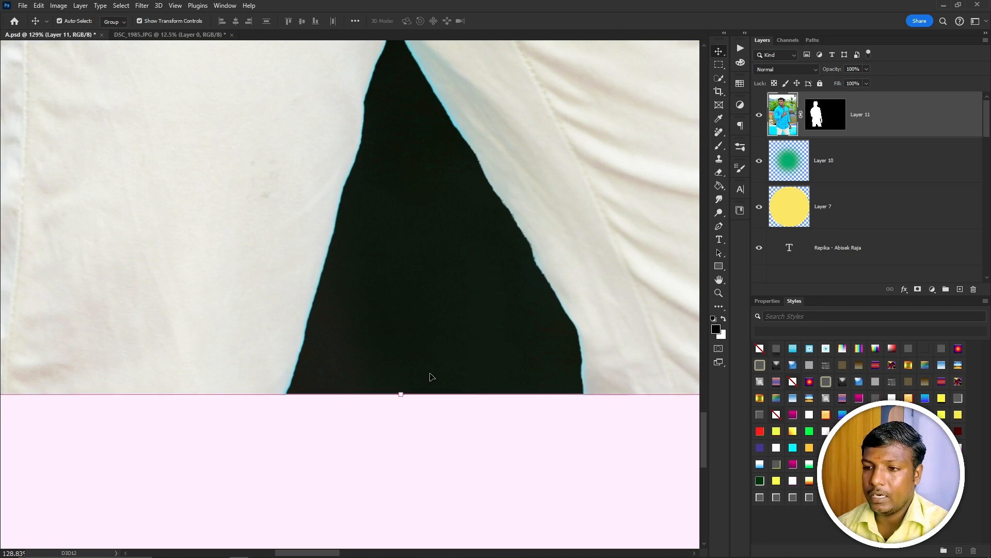
Scale the groom to about 85% from his lower edge, and deselect the layer.
key(ctrl+0)
scroll(433, 377, down, 2)
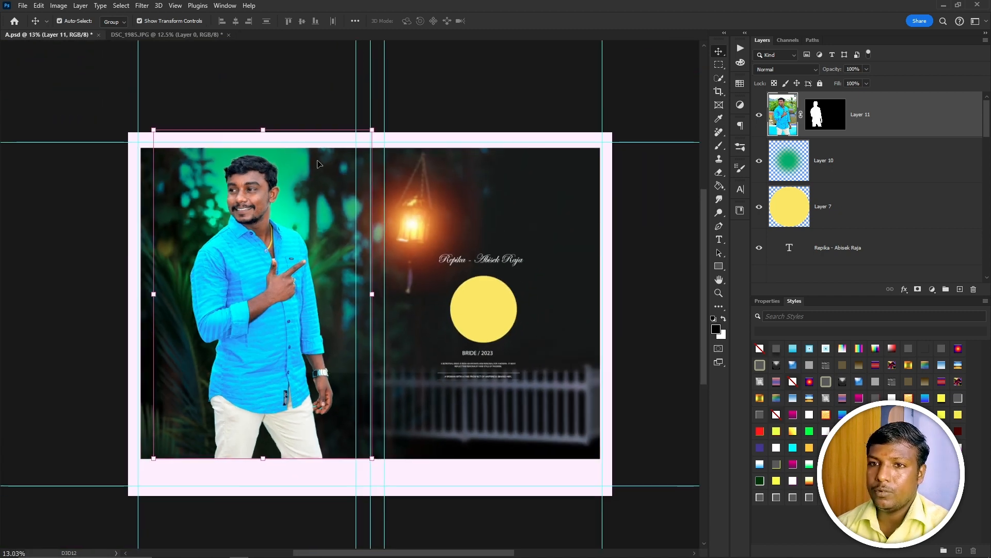
drag(261, 130, 255, 177)
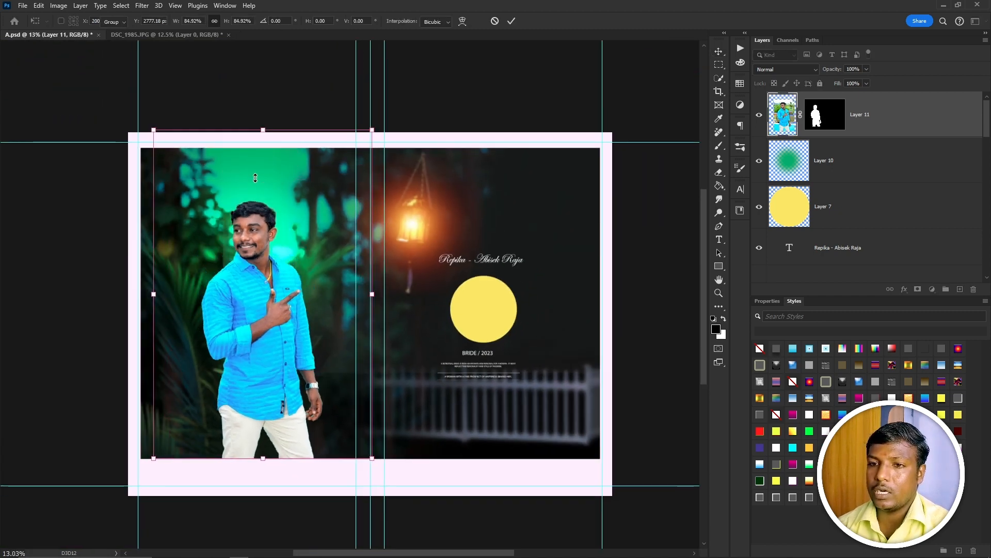
key(Return)
click(689, 300)
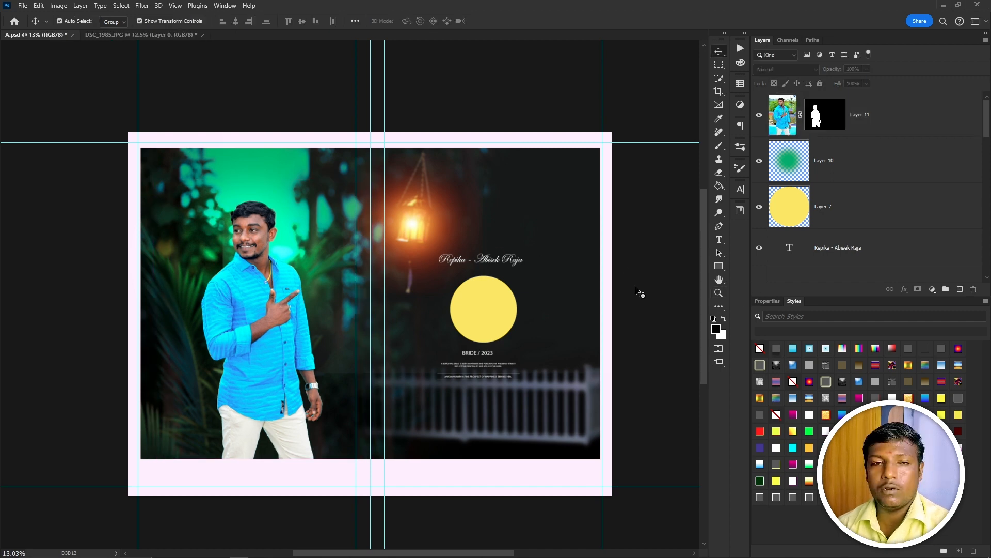
Open DSC_1980 from the Picture folder in Photoshop.
scroll(504, 354, up, 3)
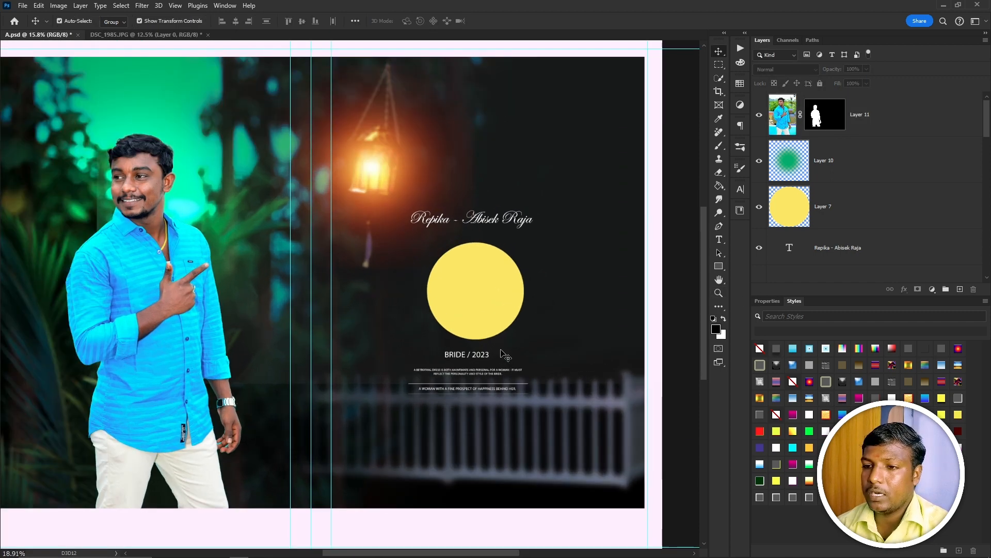
scroll(449, 367, up, 1)
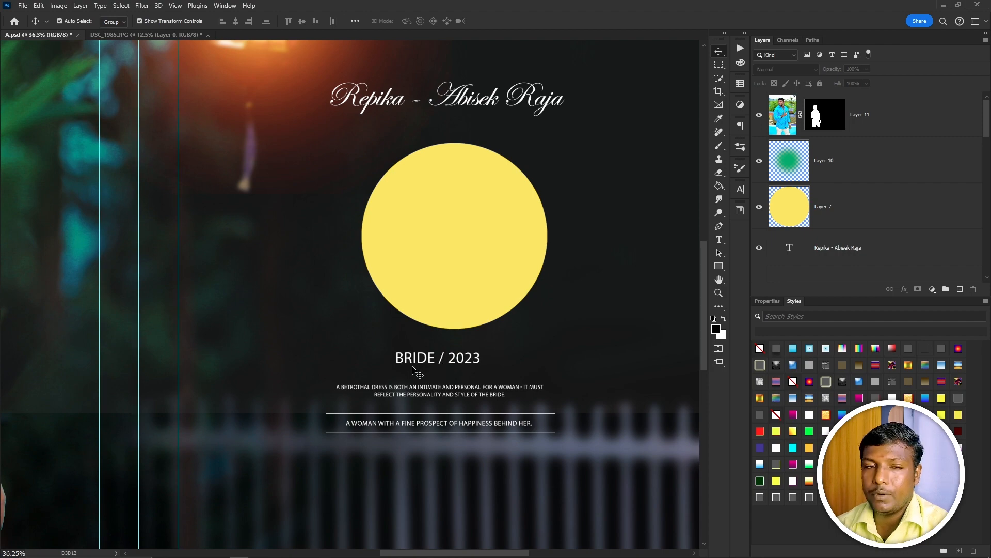
key(alt+Tab)
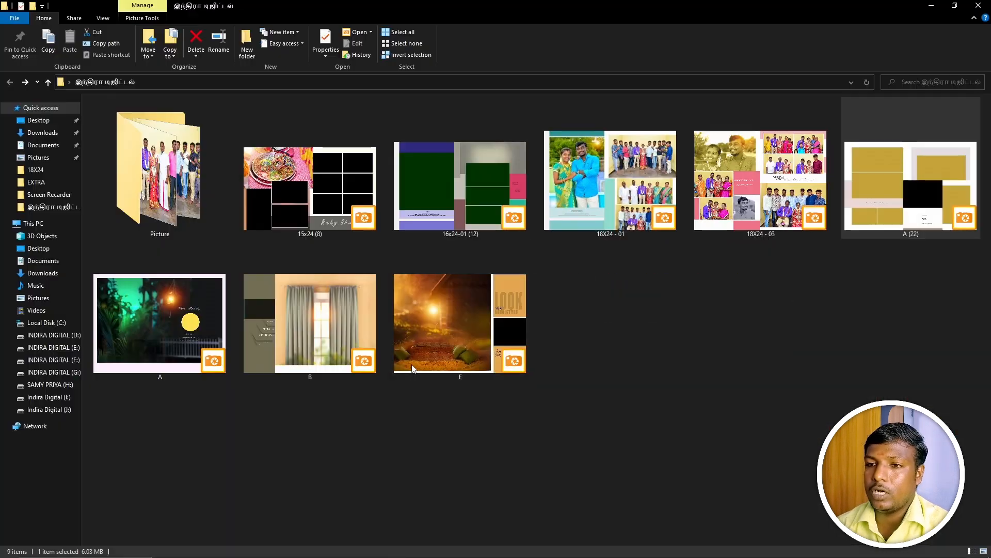
click(600, 378)
double_click(192, 211)
drag(169, 188, 391, 104)
key(alt+Tab)
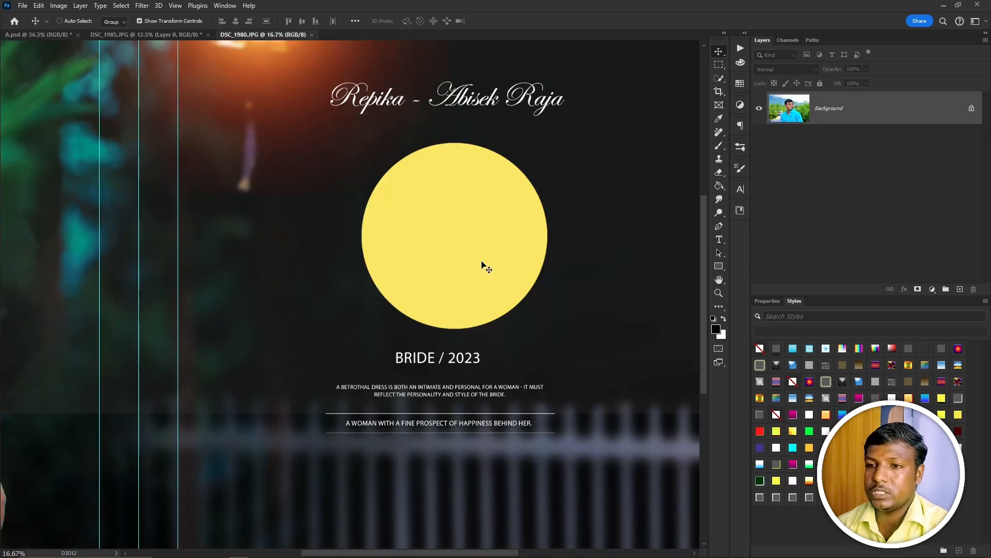
Select the yellow circle layer in spread A and close DSC_1985 without saving.
ctrl+click(484, 264)
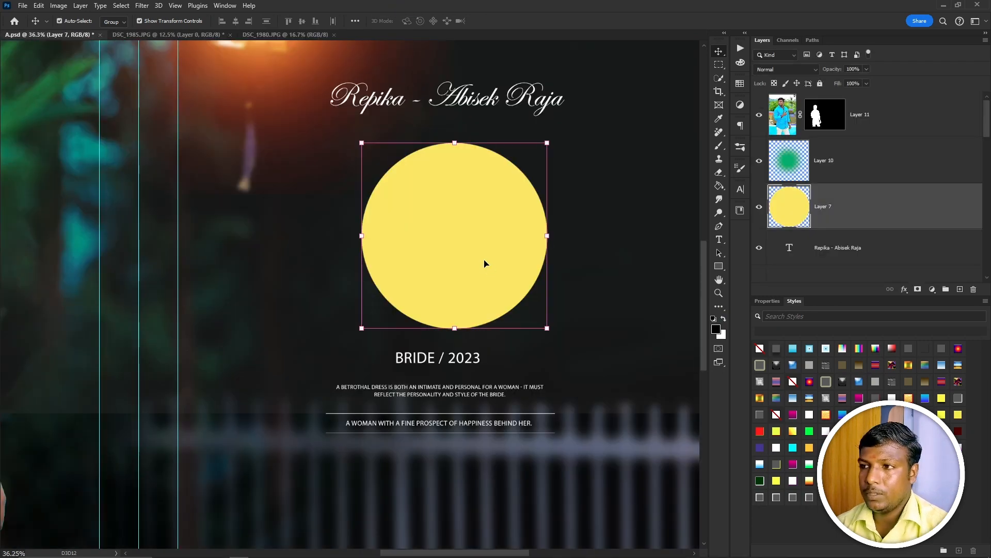
key(ctrl+Tab)
key(ctrl+w)
key(n)
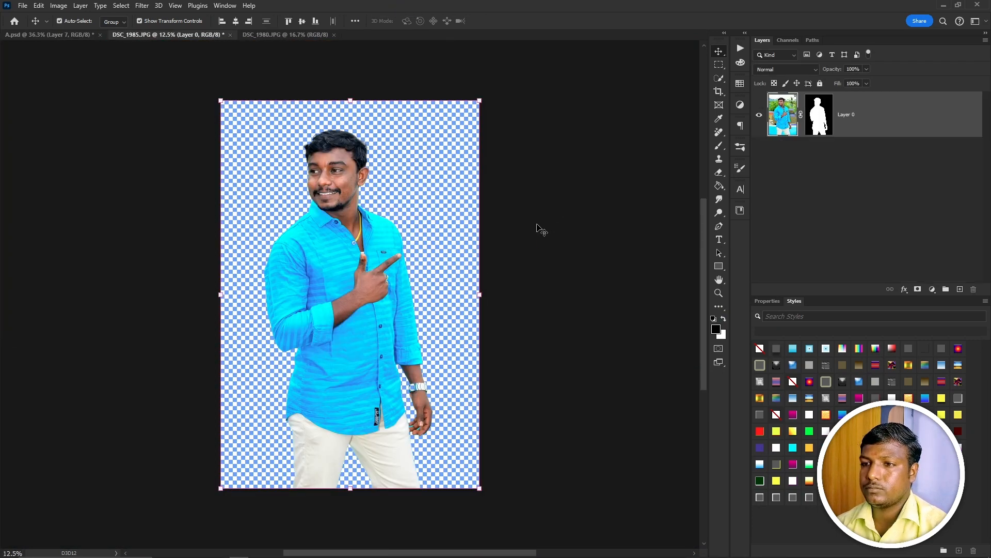
Close DSC_1980 and clip its pasted photo, centred, into the yellow circle on spread A.
key(ctrl+Tab)
key(ctrl+w)
key(ctrl+v)
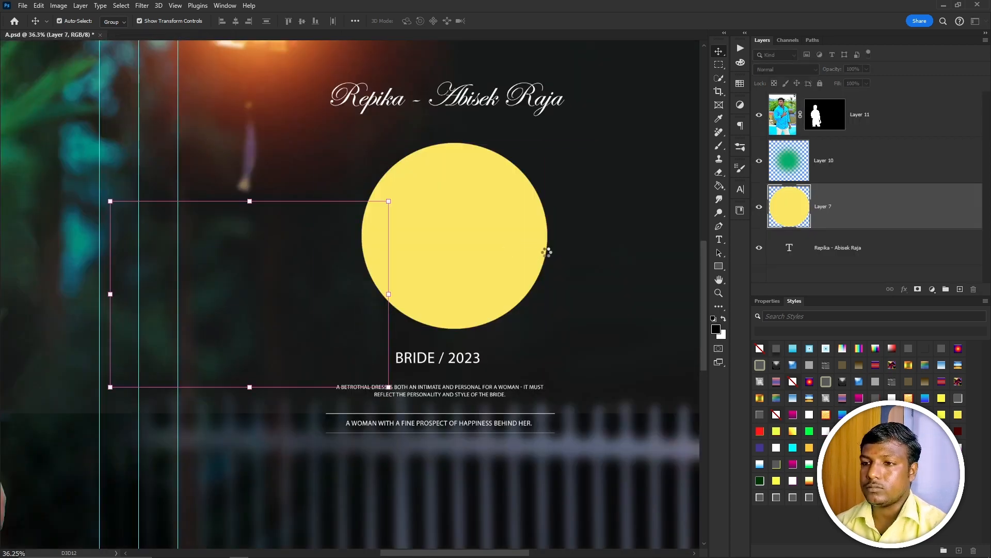
key(ctrl+alt+g)
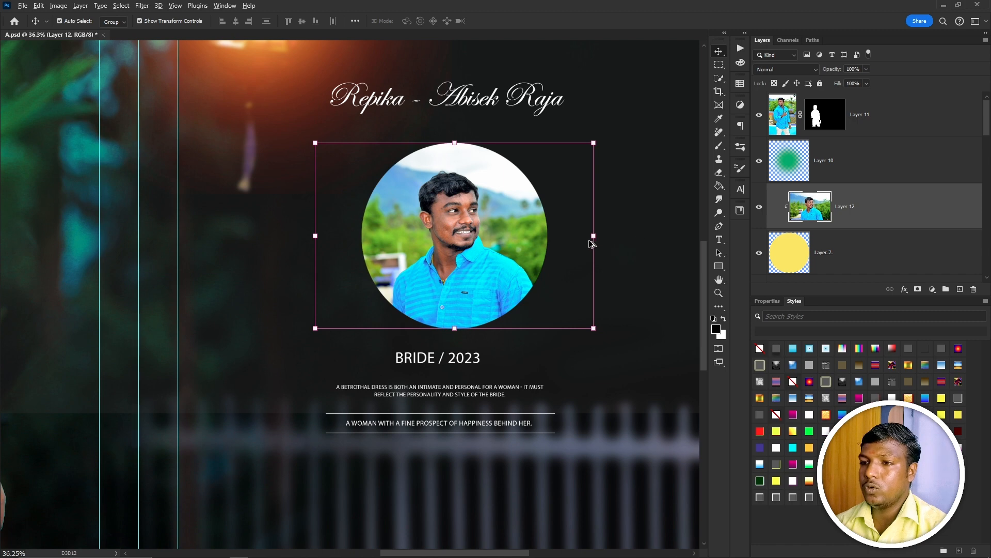
Enlarge the clipped portrait in the circle to about 137%.
drag(593, 235, 644, 230)
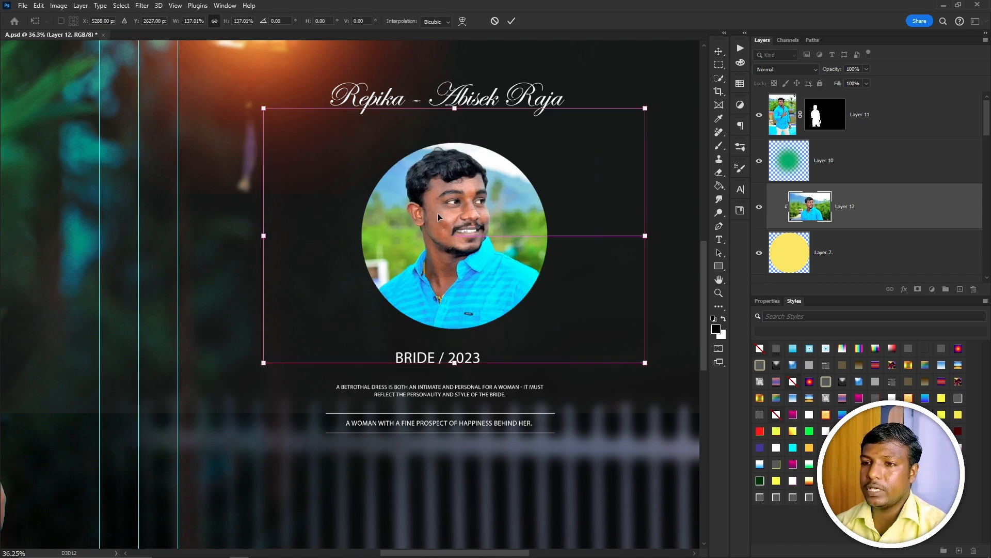
key(Return)
key(ctrl+0)
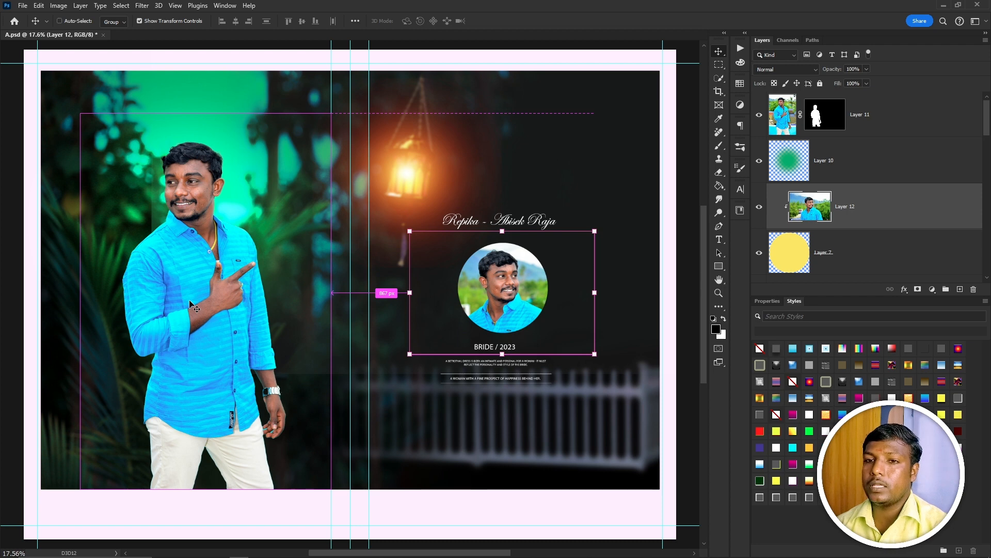
Save the finished spread A and deselect the portrait layer.
key(ctrl+s)
scroll(227, 240, down, 2)
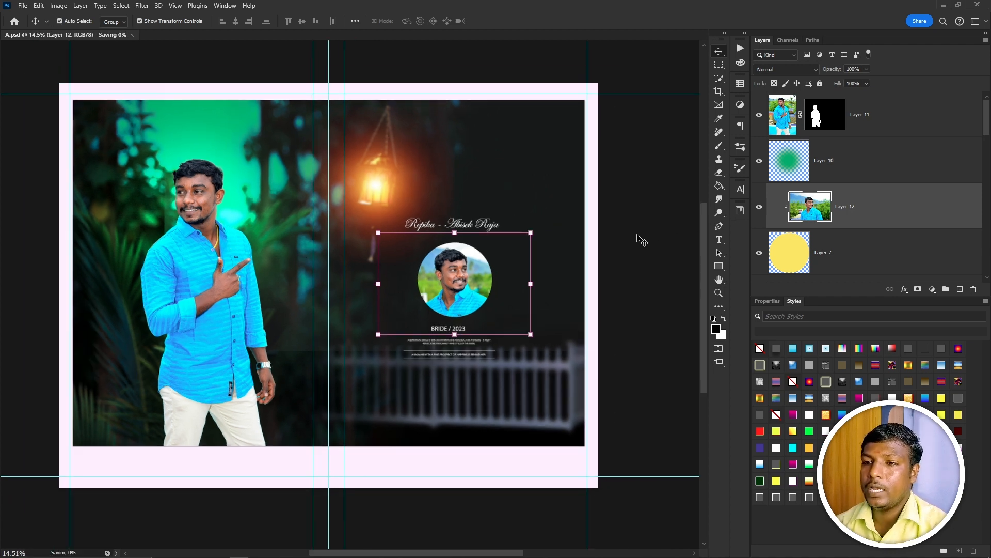
click(639, 239)
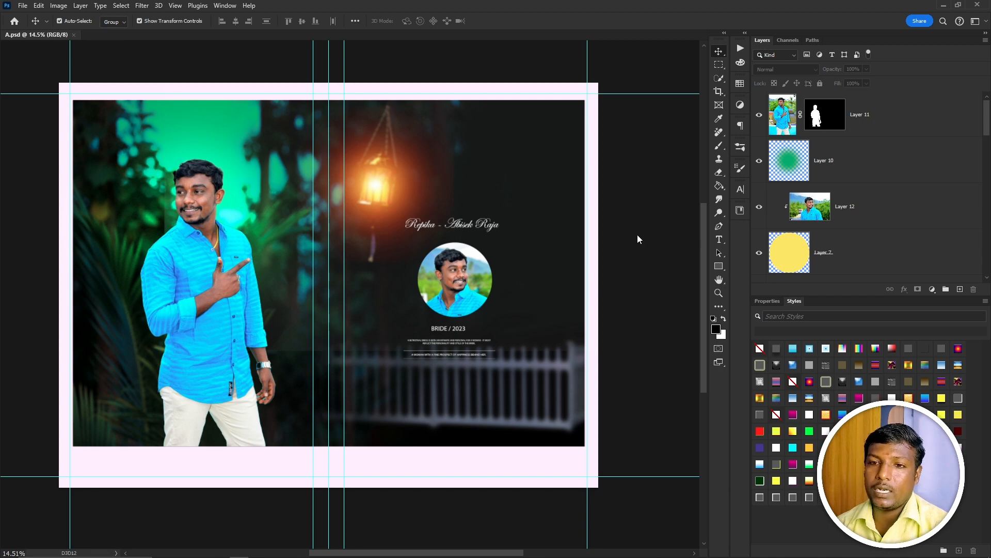
Inspect the groom cutout's edges closely around the sleeve, forearm and watch.
drag(257, 393, 374, 459)
drag(328, 278, 320, 554)
drag(352, 176, 347, 445)
drag(307, 262, 289, 504)
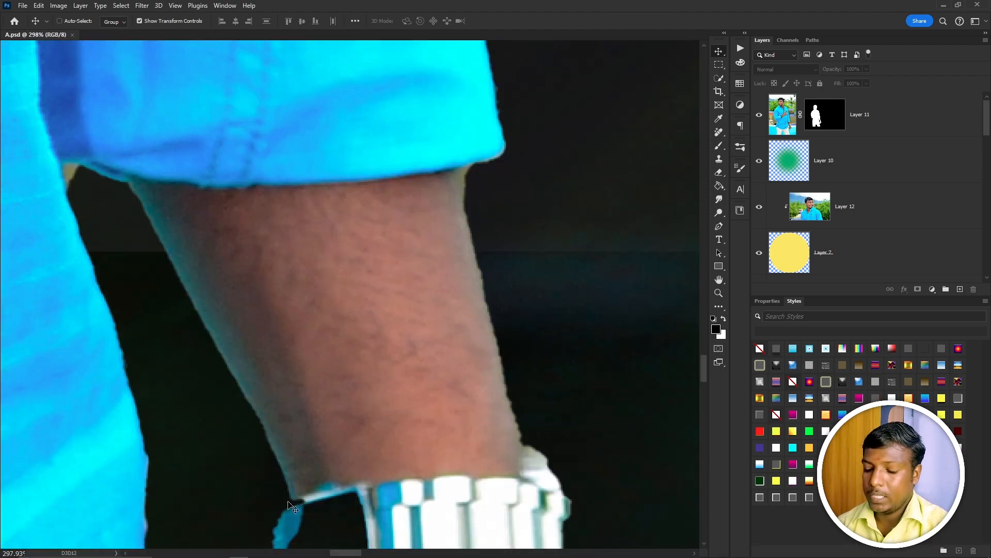
key(ctrl+0)
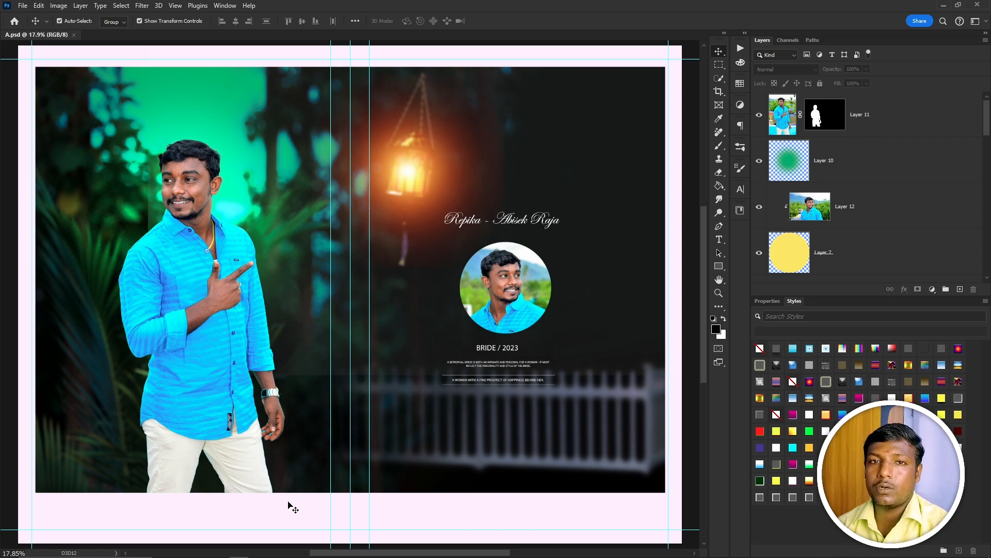
Close spread A and go back to the album folder in File Explorer.
key(ctrl+w)
key(alt+Tab)
click(516, 504)
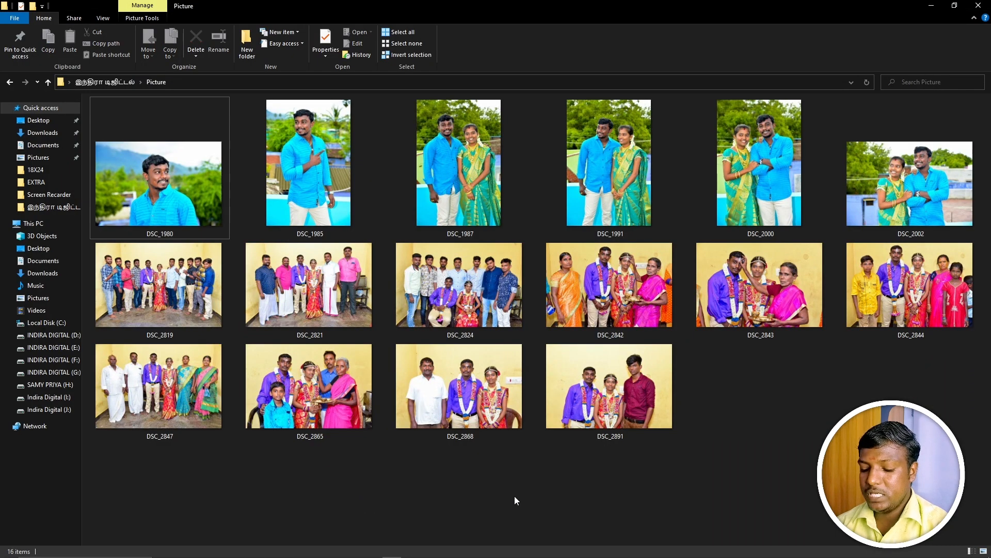
key(alt+Up)
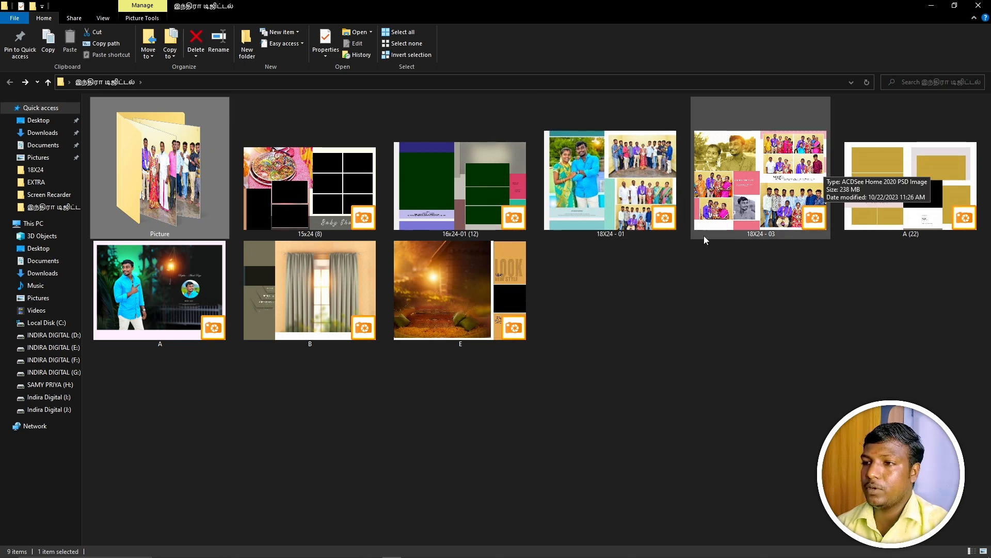
Preview the saved spreads 18X24 - 01 and 18X24 - 03 full screen in the image viewer.
click(620, 222)
click(703, 237)
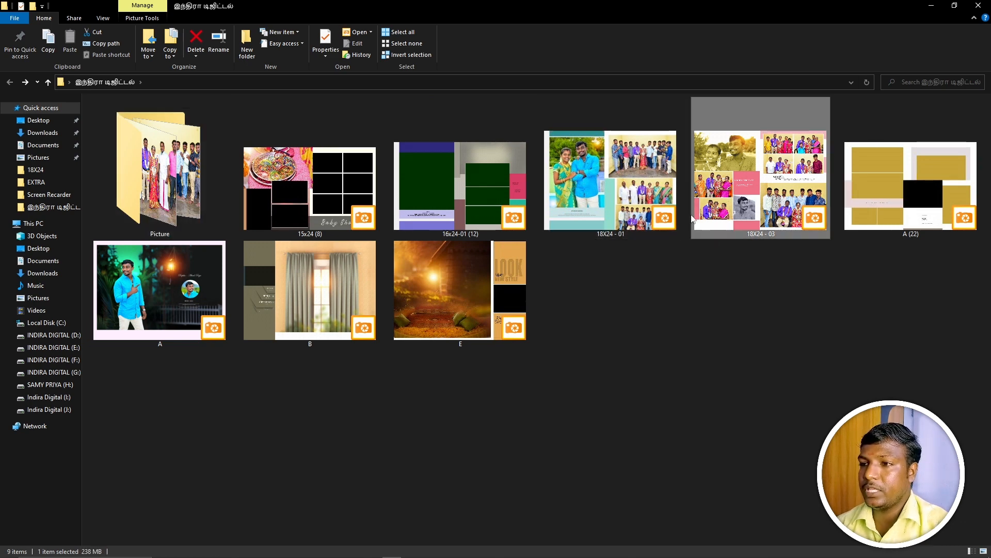
double_click(604, 163)
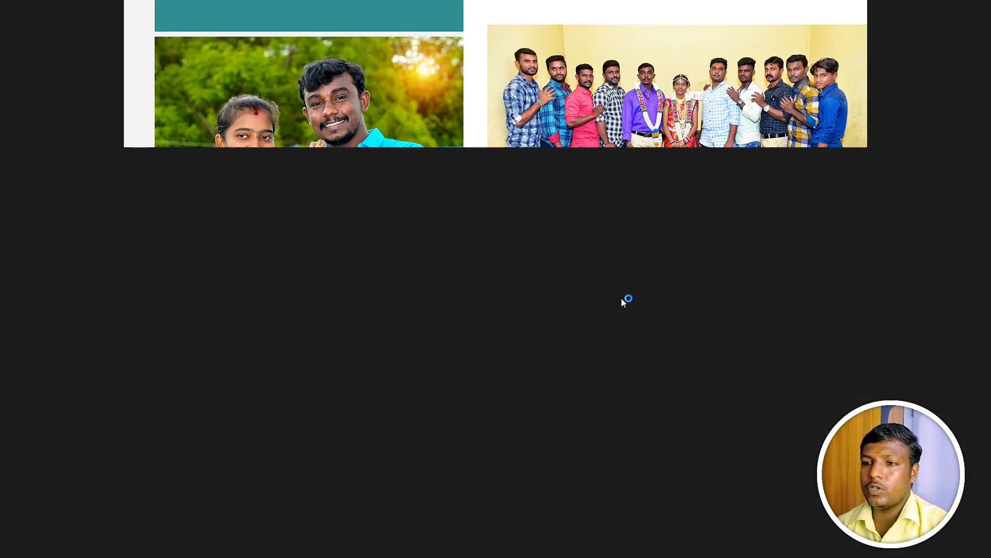
key(Right)
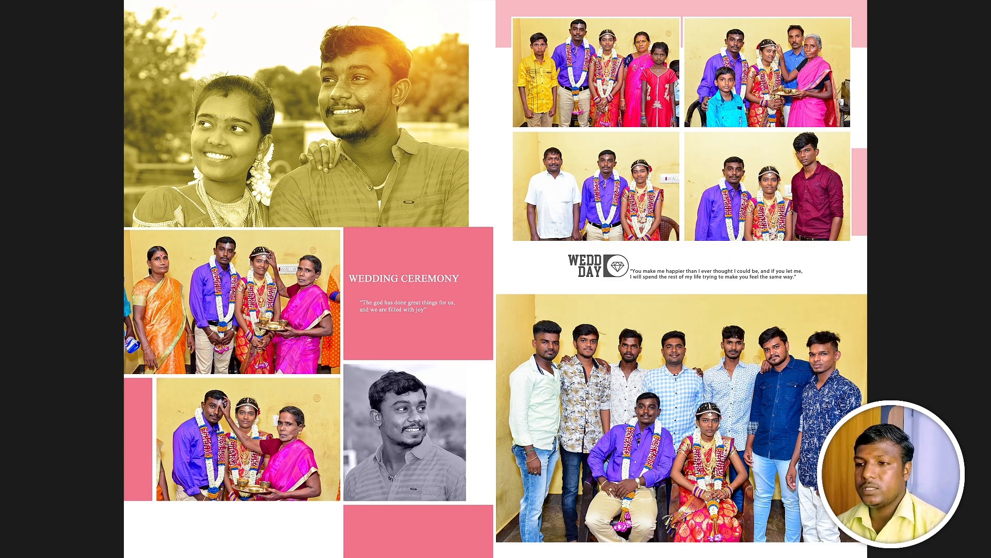
key(Escape)
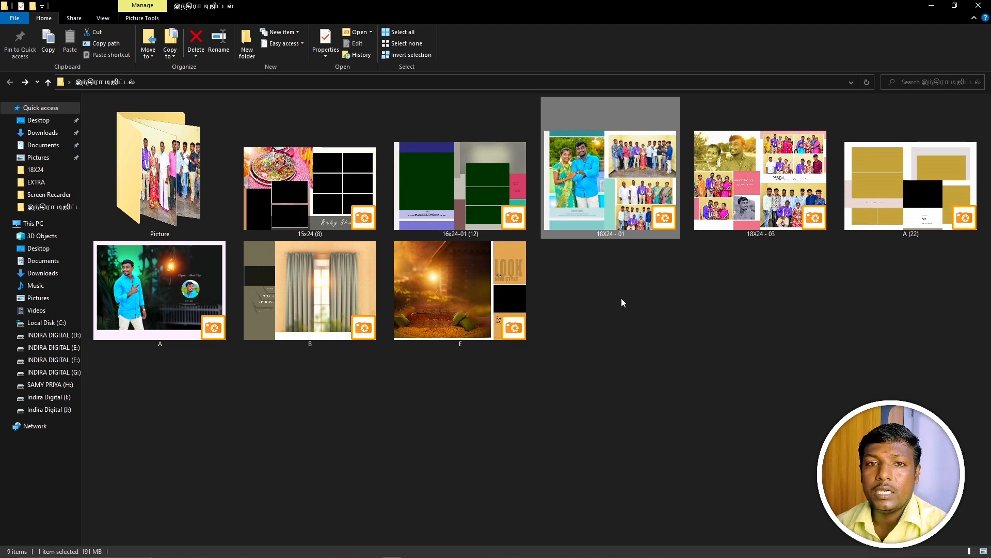